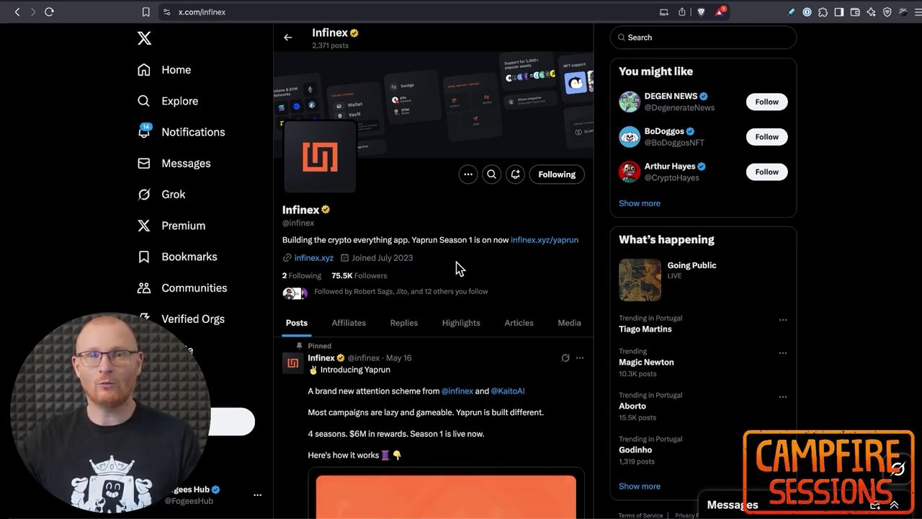
- Examine the list of team accounts affiliated with Infinex on its X profile
left_click(348, 322)
scroll(436, 257, "down", 3)
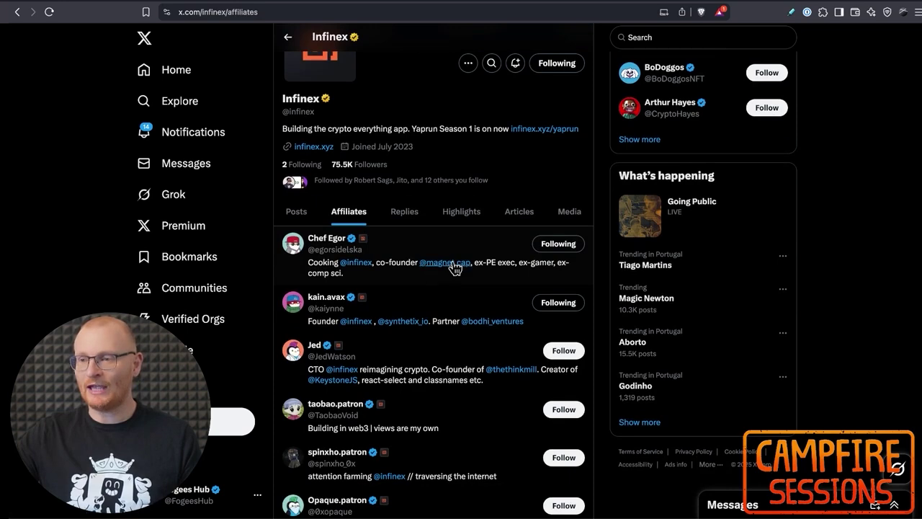
scroll(423, 306, "down", 4)
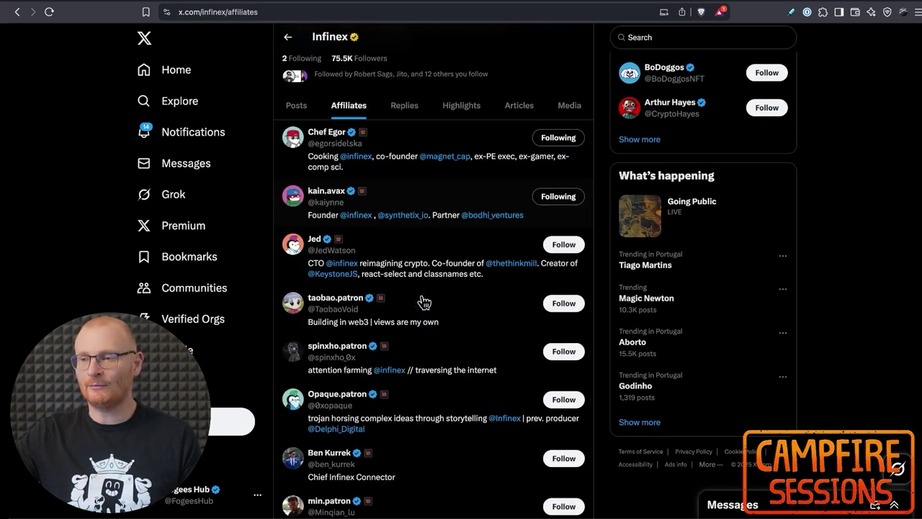
scroll(454, 288, "down", 4)
scroll(478, 279, "down", 2)
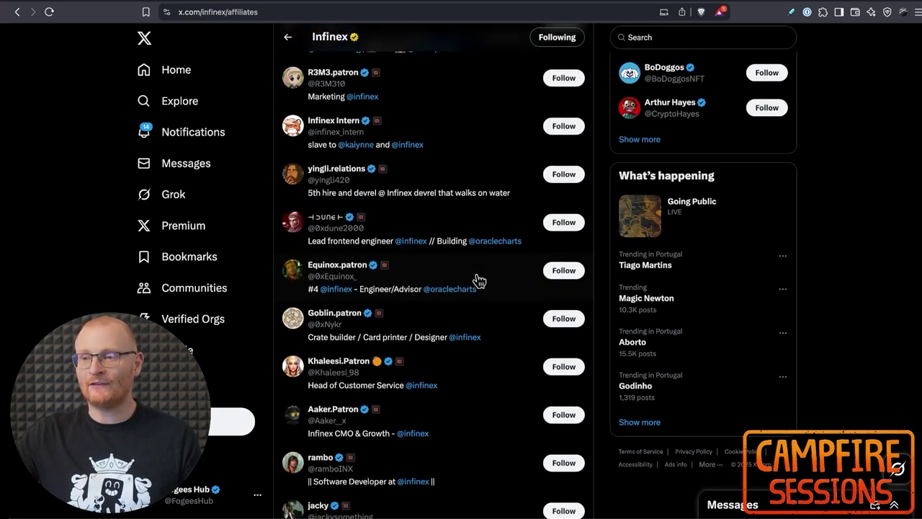
mouse_move(476, 284)
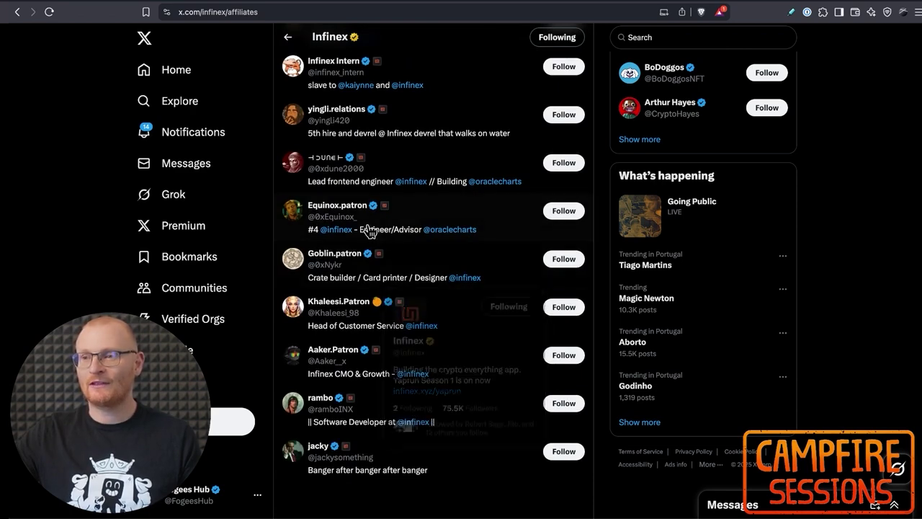
mouse_move(356, 215)
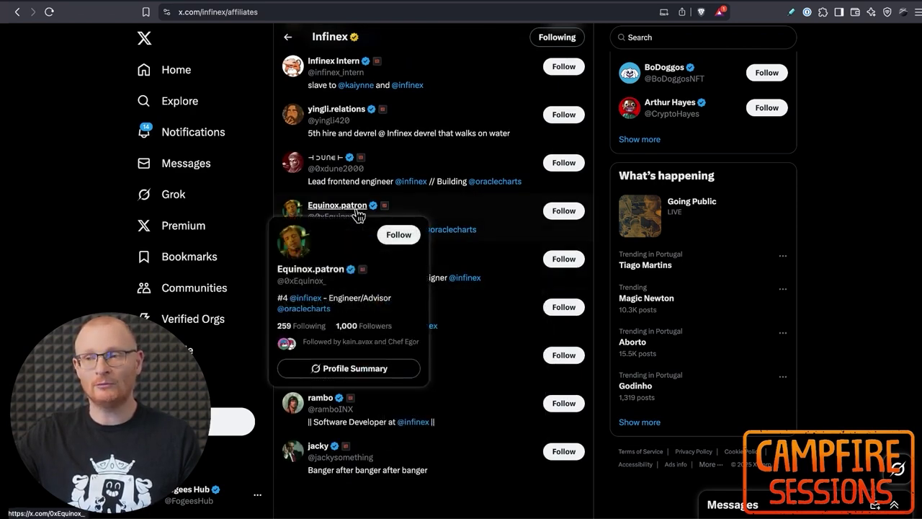
scroll(452, 238, "up", 1)
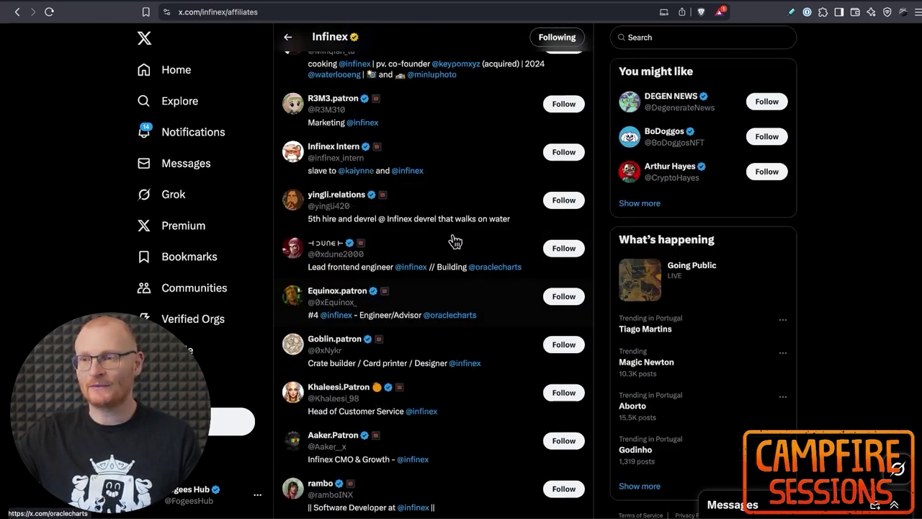
scroll(456, 241, "up", 5)
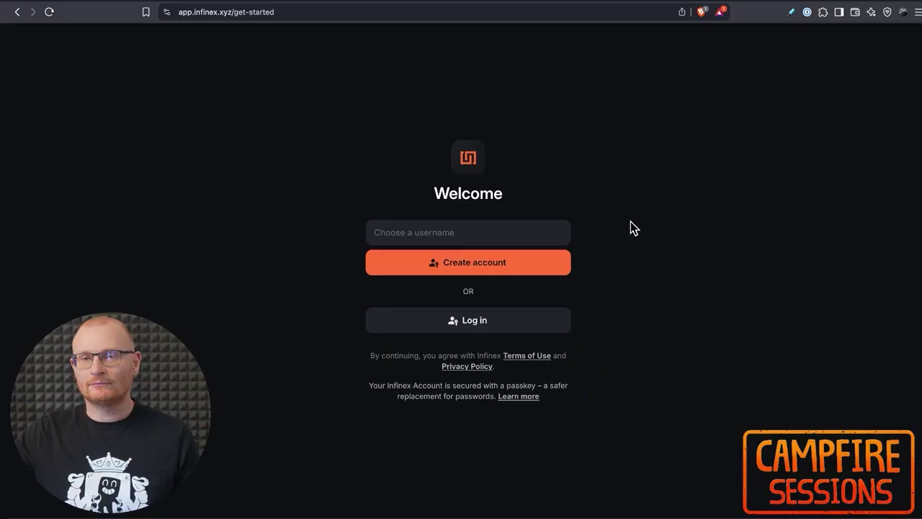
- Open the 1Password extension on the Infinex sign-up page and dismiss its data migration suggestion
left_click(807, 13)
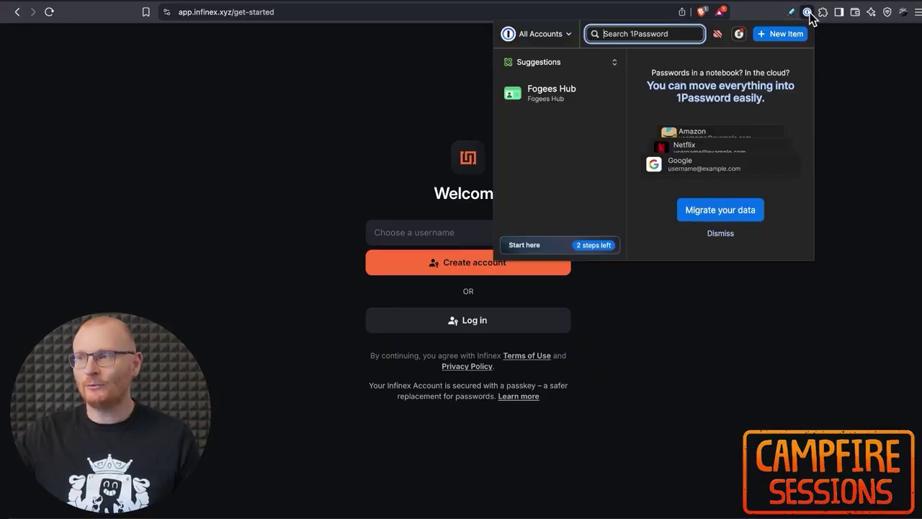
left_click(720, 233)
left_click(633, 286)
- Create an Infinex account with the username Fogees and save its passkey in the Private vault of 1Password
left_click(471, 232)
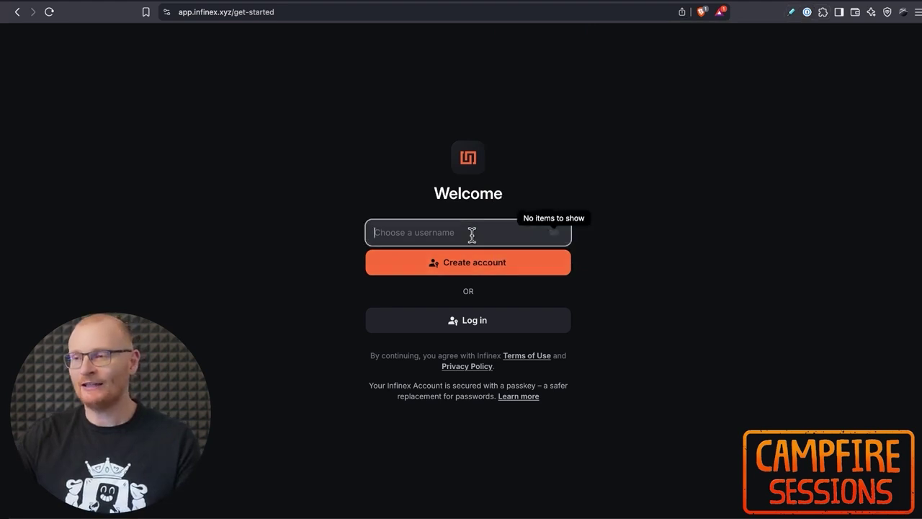
type("Fogees")
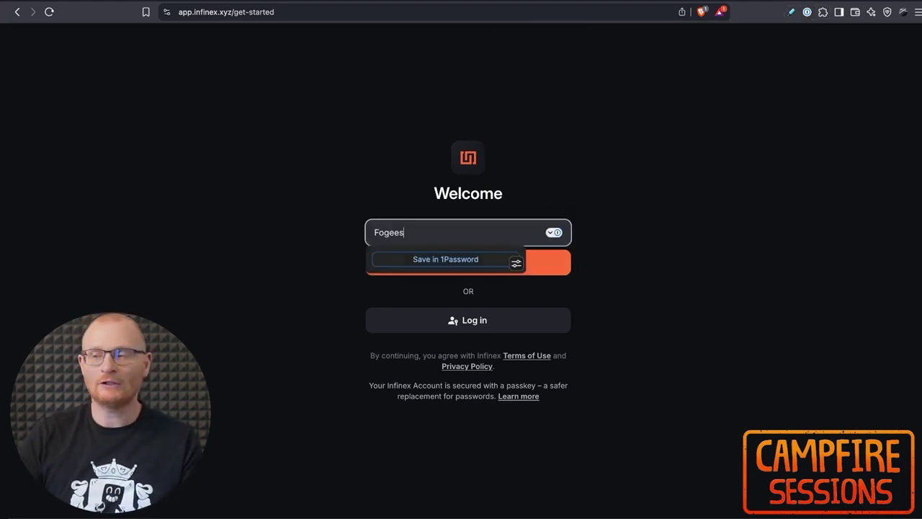
left_click(693, 278)
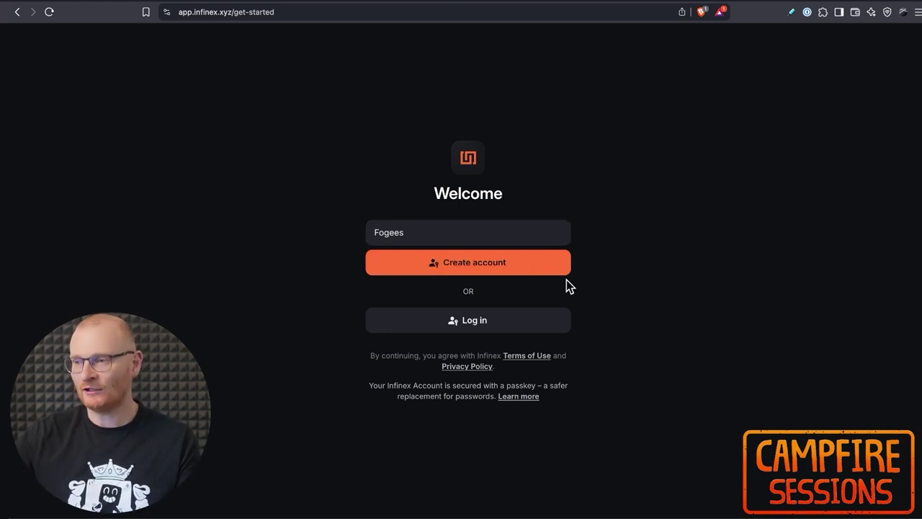
left_click(504, 270)
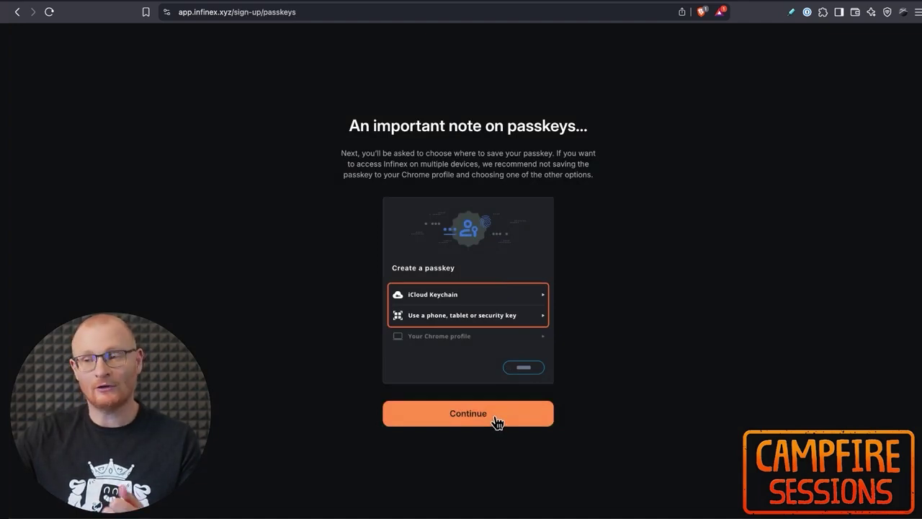
left_click(497, 420)
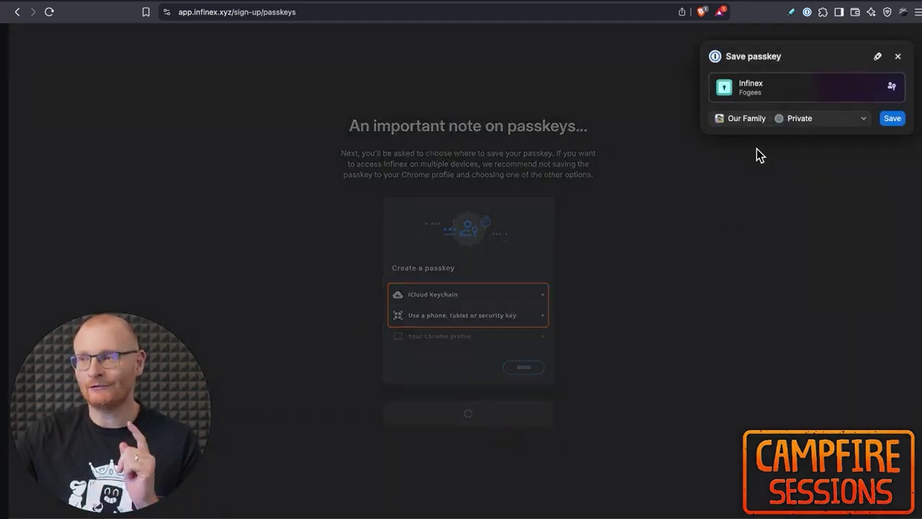
left_click(891, 119)
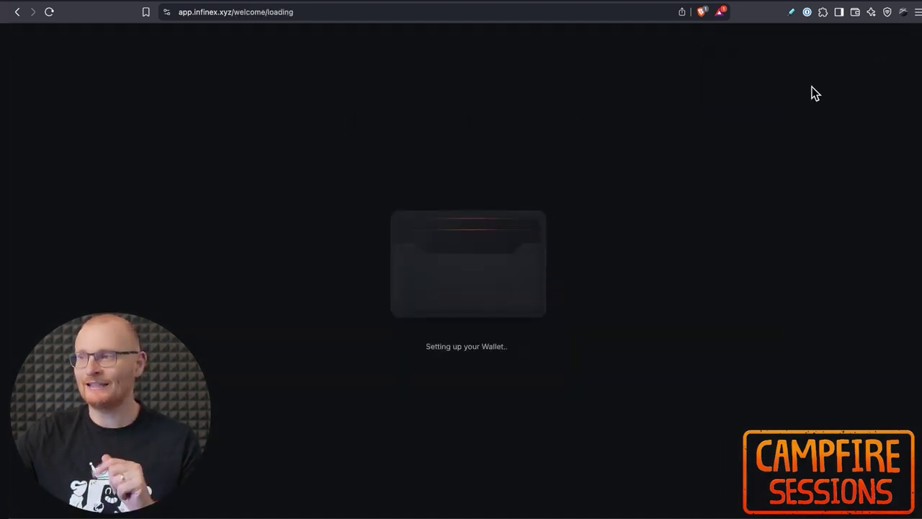
- Check the saved Infinex passkey entry in 1Password and enter the new Infinex account
left_click(808, 12)
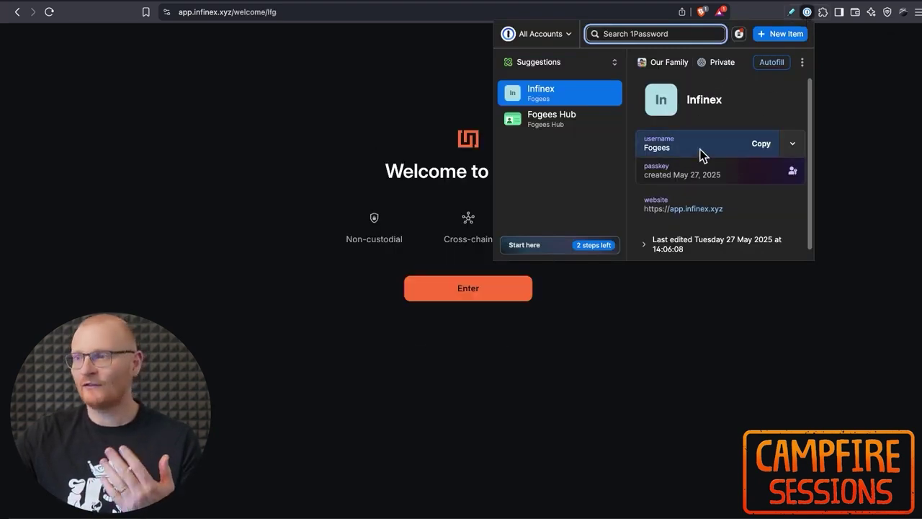
left_click(719, 310)
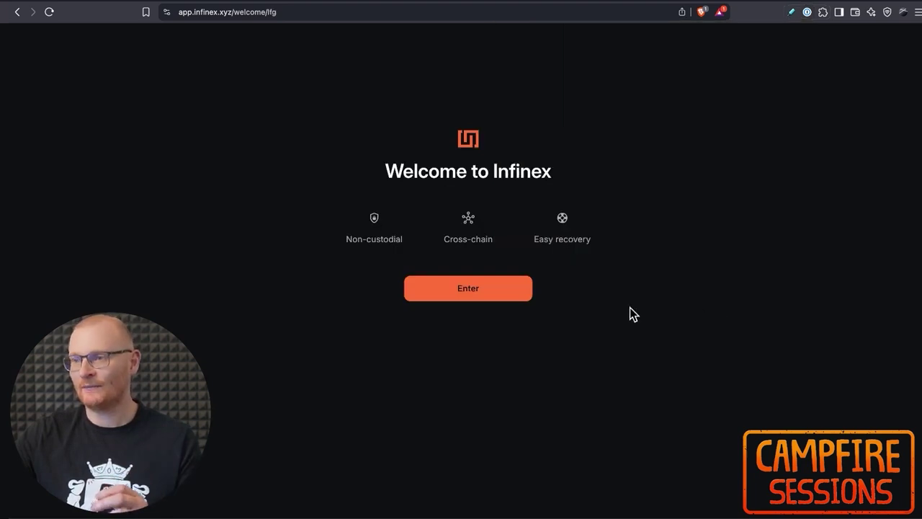
left_click(473, 290)
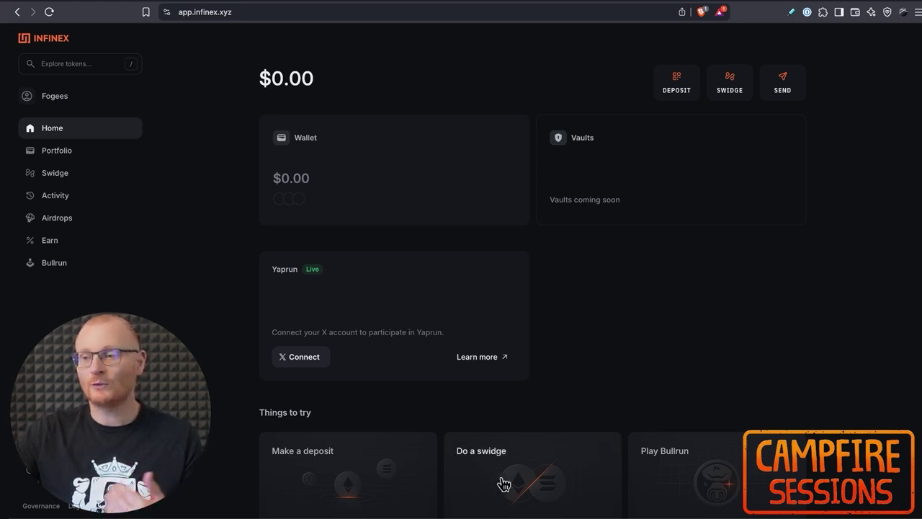
- Look over the account's home dashboard and review the Infinex login details stored in 1Password
scroll(560, 444, "down", 2)
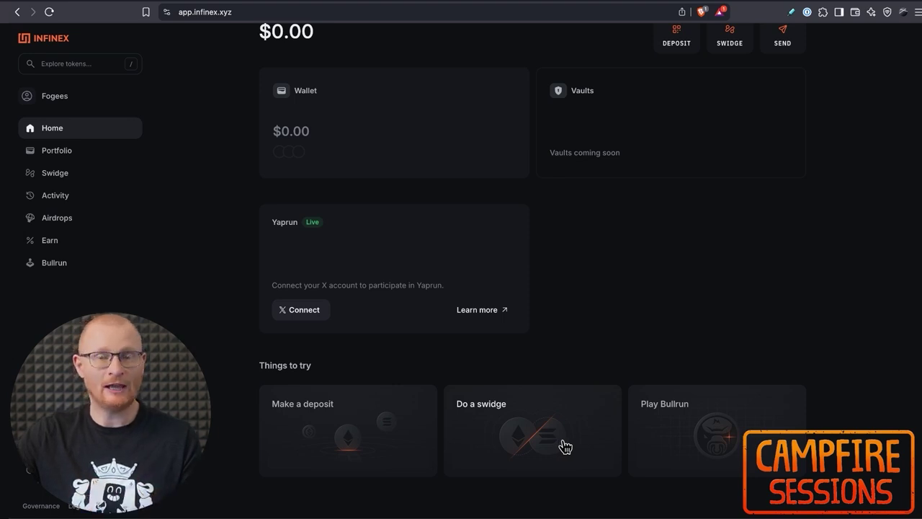
scroll(565, 447, "up", 2)
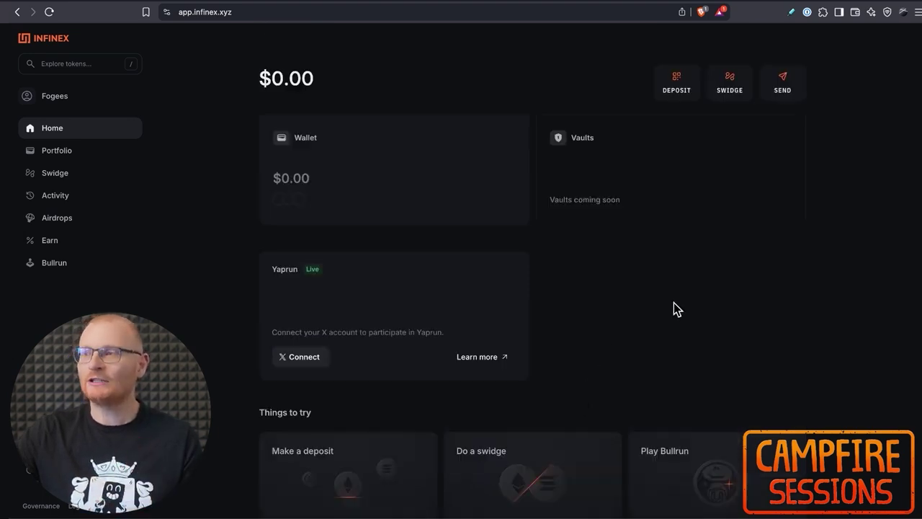
left_click(806, 12)
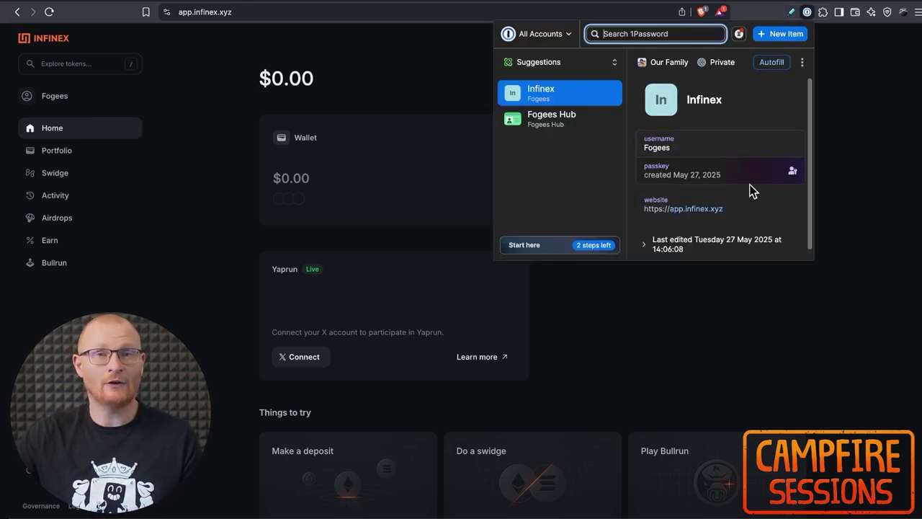
left_click(836, 172)
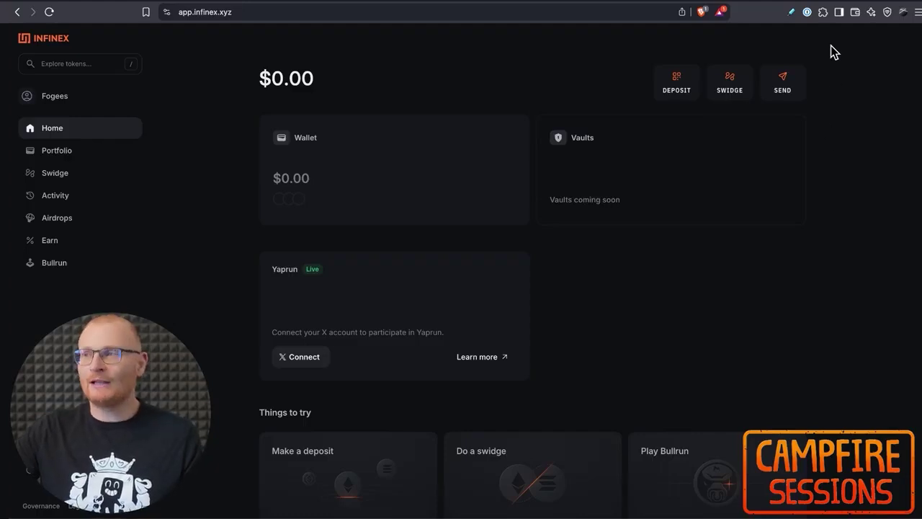
left_click(807, 12)
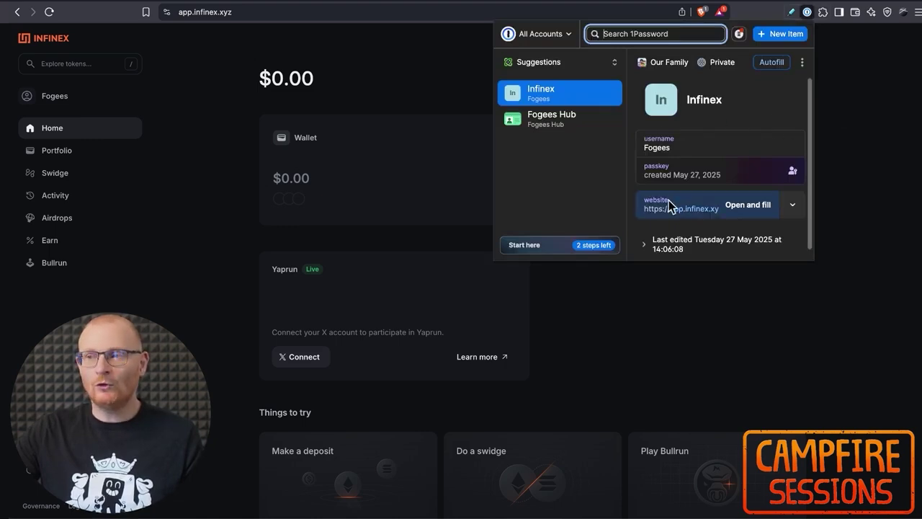
left_click(826, 167)
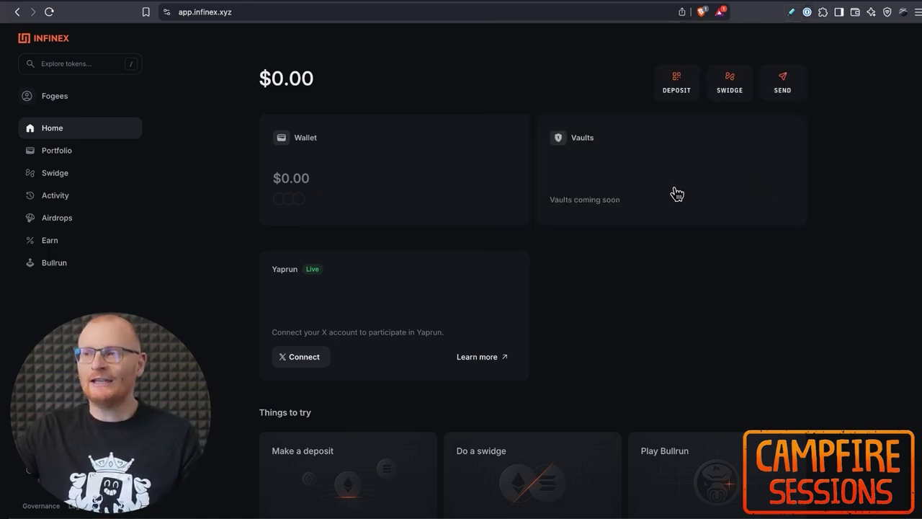
- Open the wallet's deposit options, view the Ethereum address details, and choose the Solana address instead
left_click(678, 85)
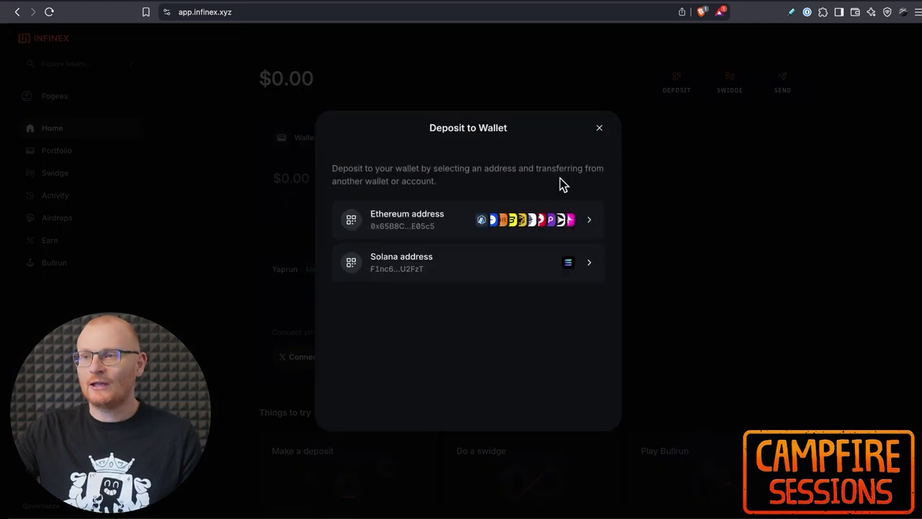
left_click(590, 220)
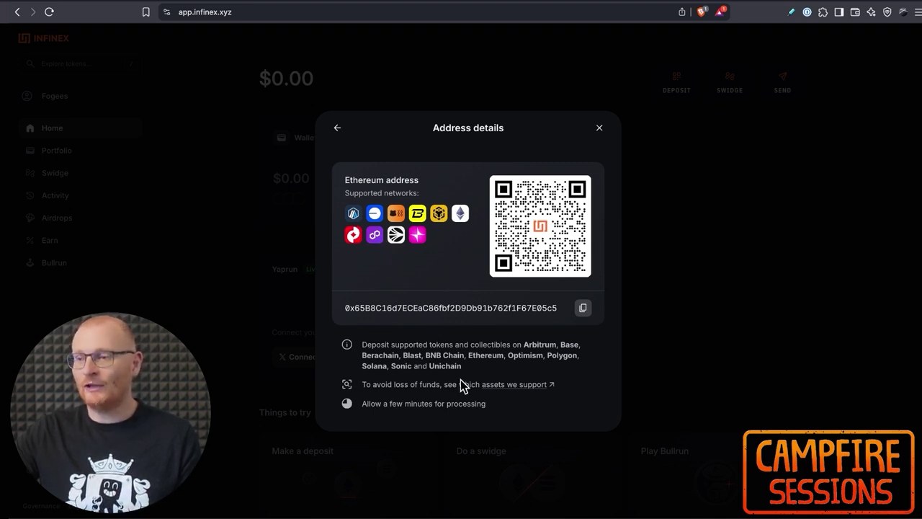
left_click(337, 129)
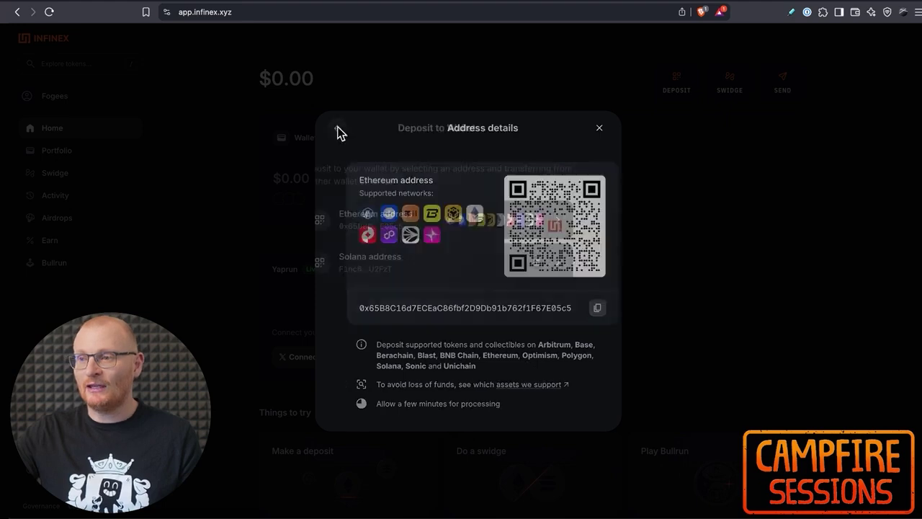
left_click(461, 267)
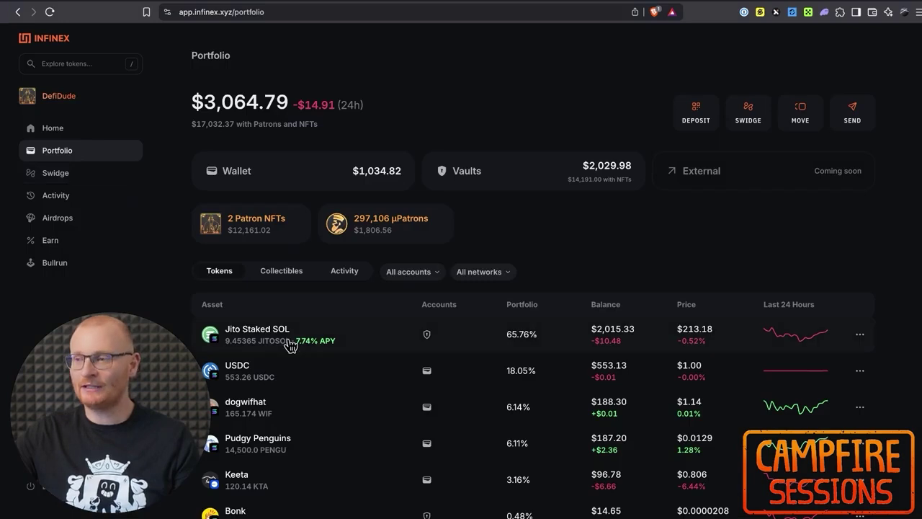
- In the funded account's portfolio, start sending USDC from the wallet and paste the new account's Solana address as recipient
left_click(282, 369)
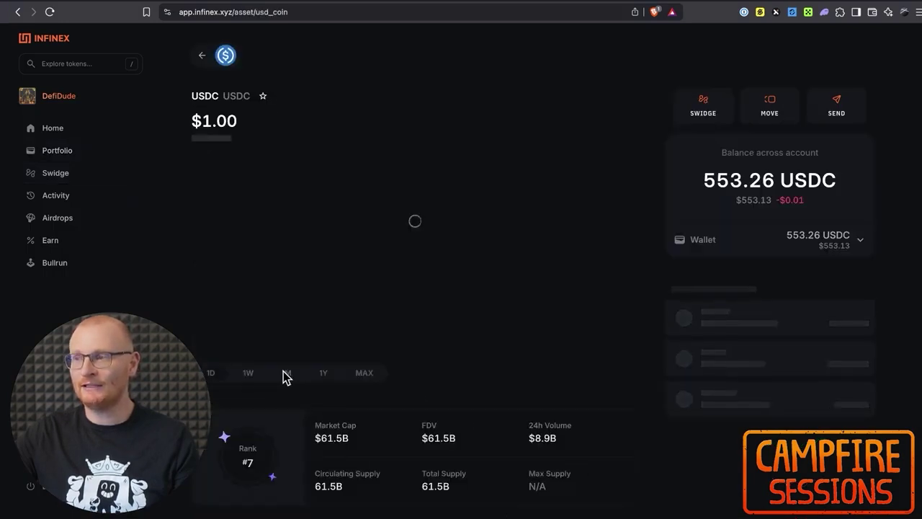
left_click(840, 111)
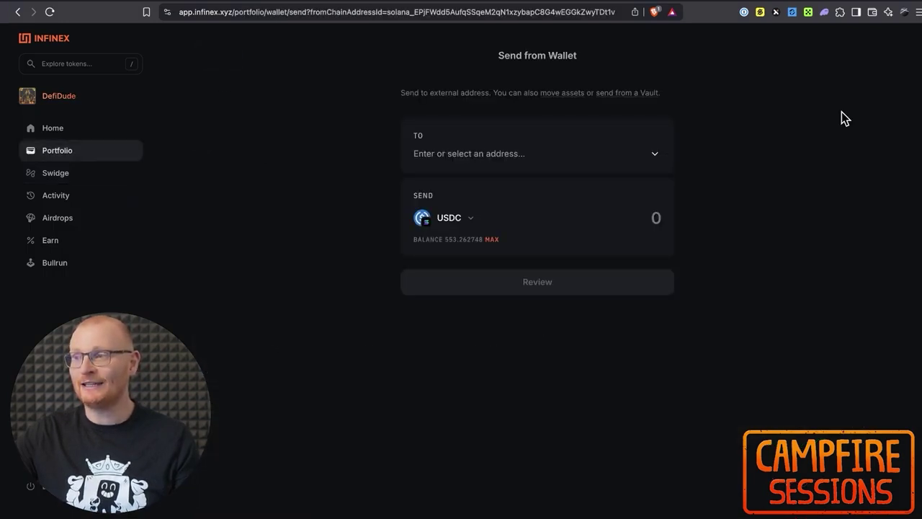
left_click(497, 154)
key("ctrl+v")
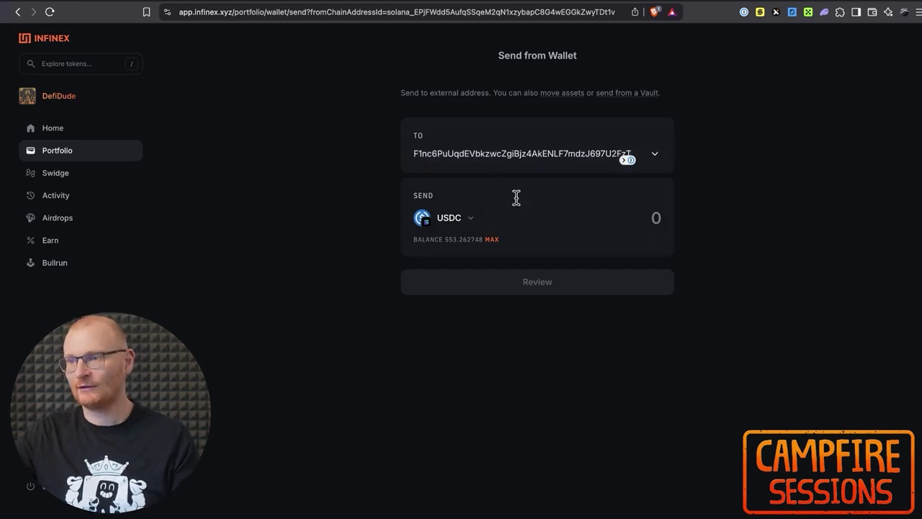
- Set the send amount to the maximum USDC balance, review the transfer, and authorise it with the passkey
left_click(493, 240)
left_click(539, 284)
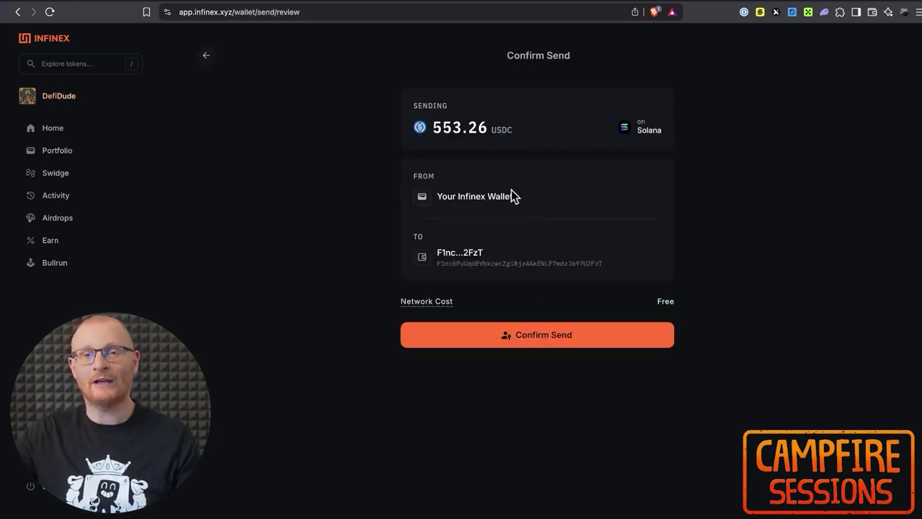
left_click(536, 337)
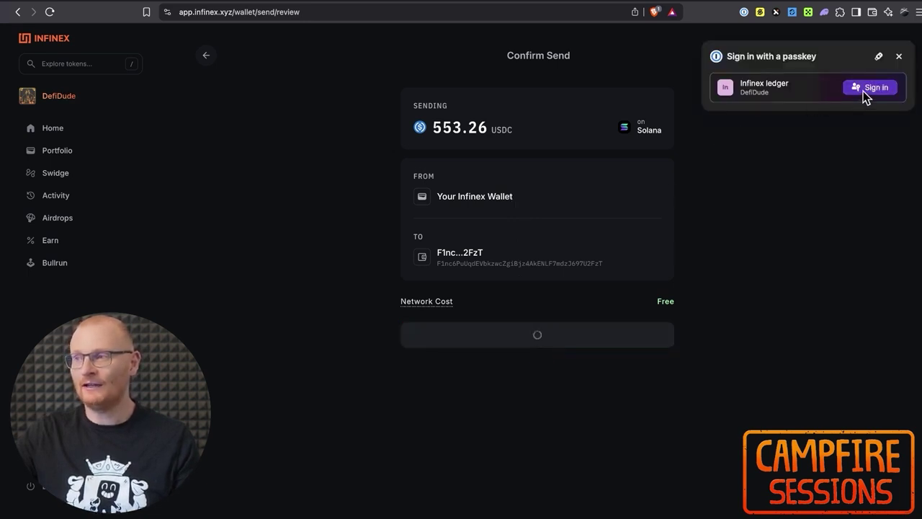
left_click(872, 88)
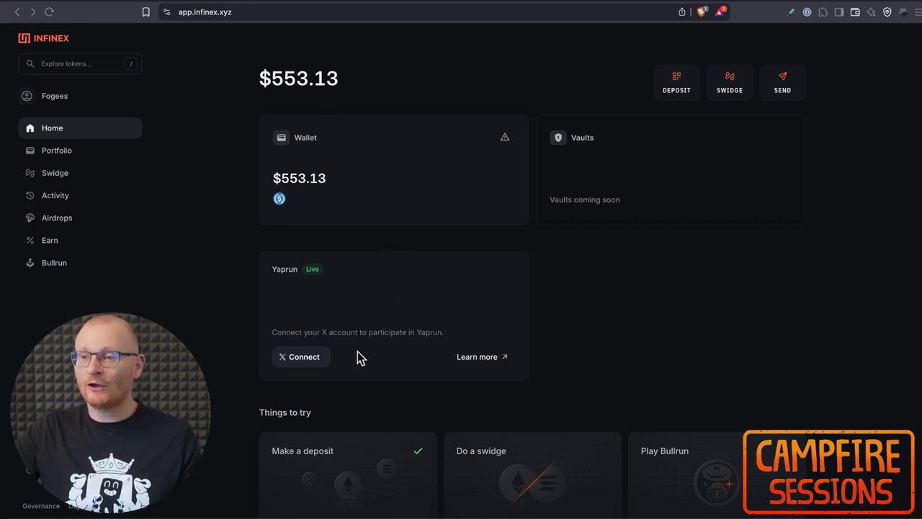
- Connect the X account for Yaprun by unlocking the social settings with the passkey and authorising Infinex, and return to the dashboard
left_click(303, 364)
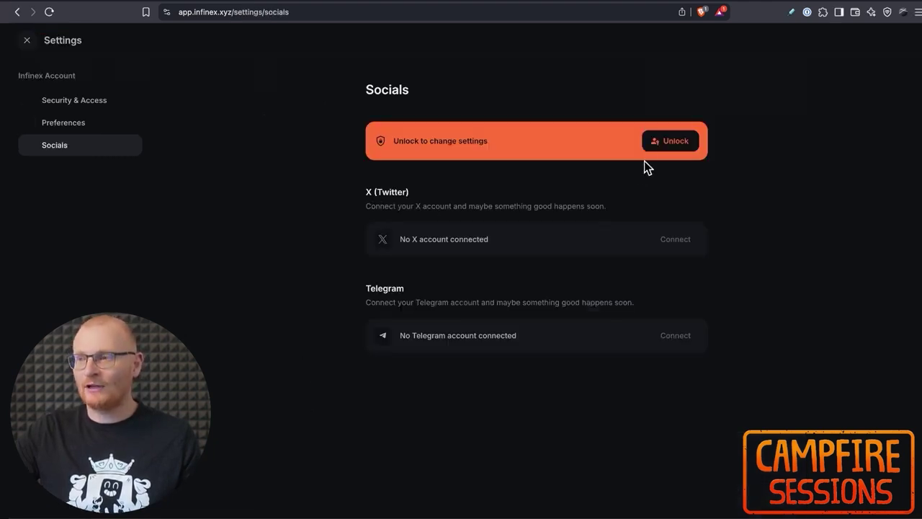
left_click(666, 143)
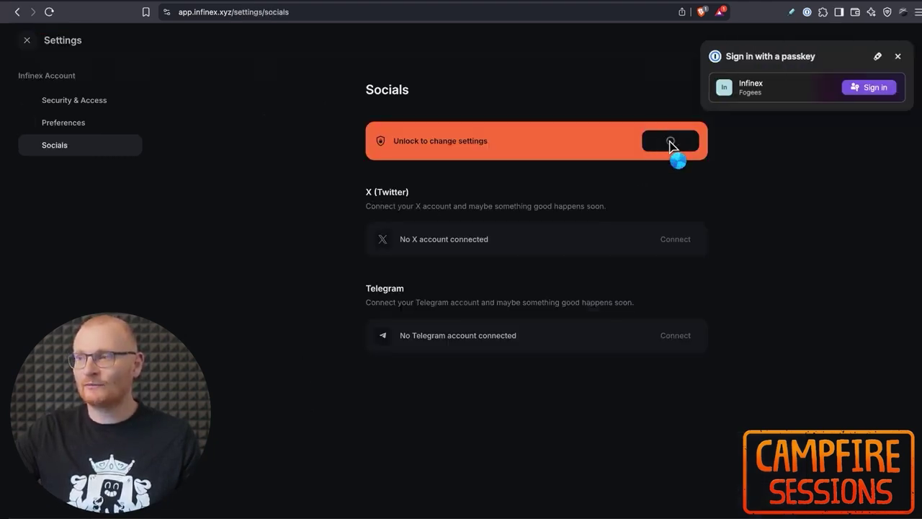
left_click(865, 88)
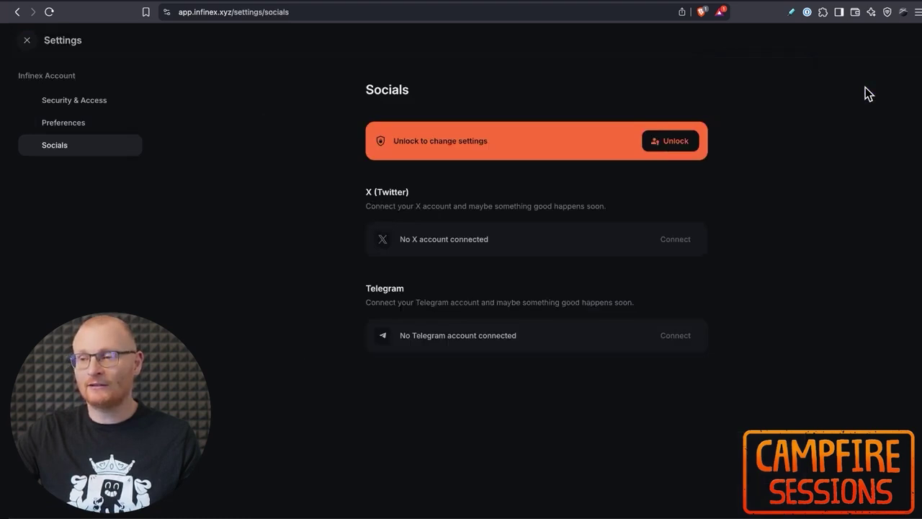
left_click(675, 179)
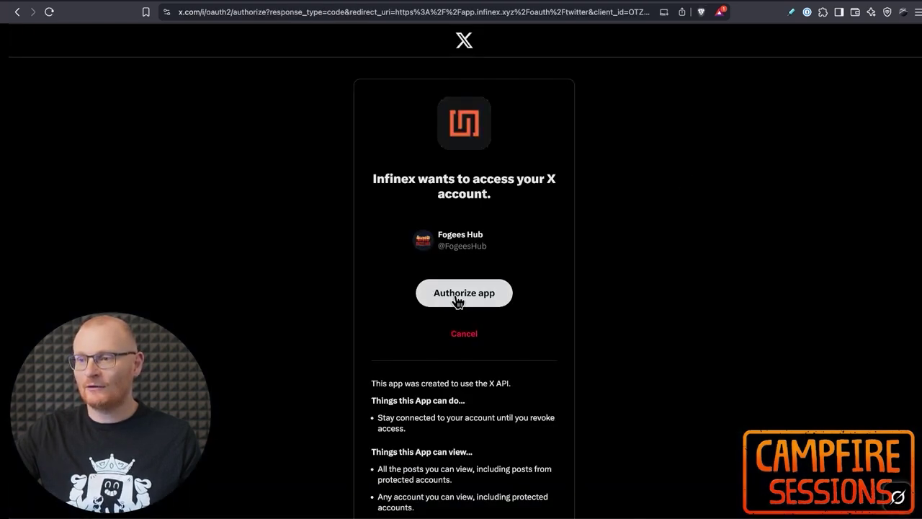
left_click(456, 296)
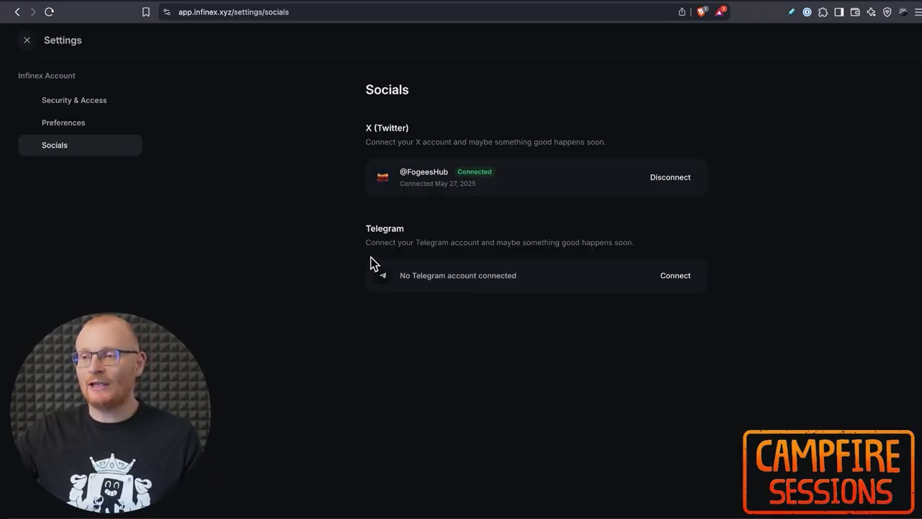
key("Escape")
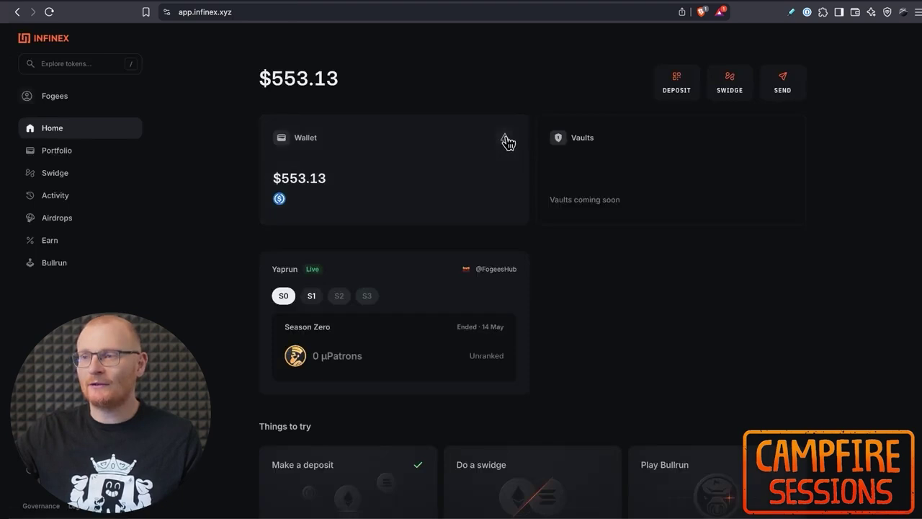
- Add a recovery email address to the account and verify it with the 6-digit confirmation code from the Gmail message
mouse_move(505, 139)
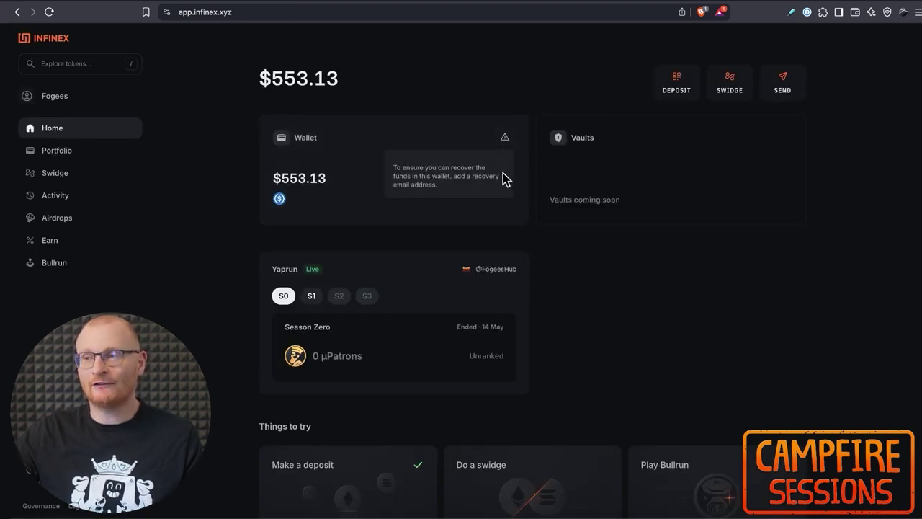
left_click(503, 173)
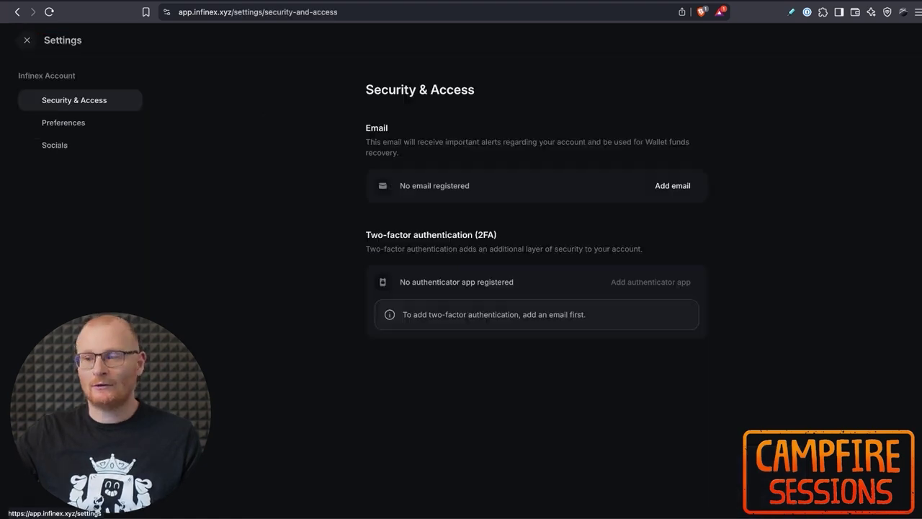
left_click(672, 186)
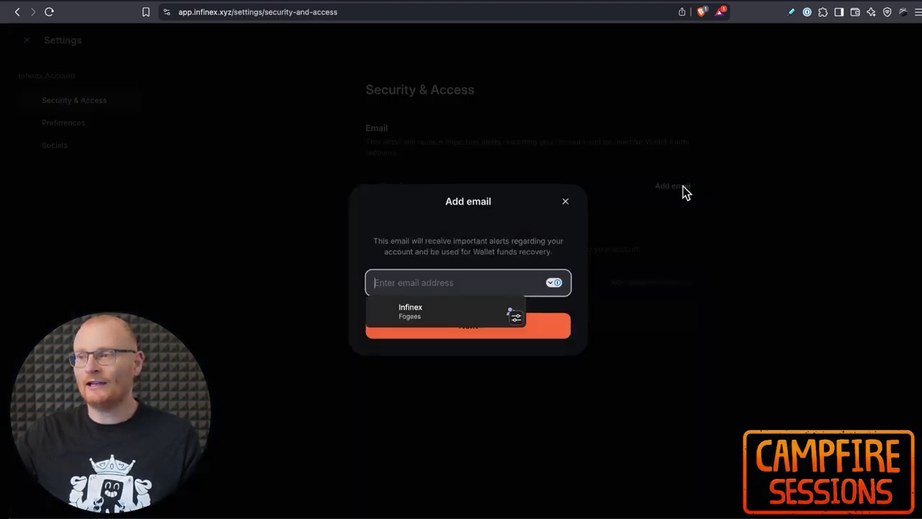
key("super+v")
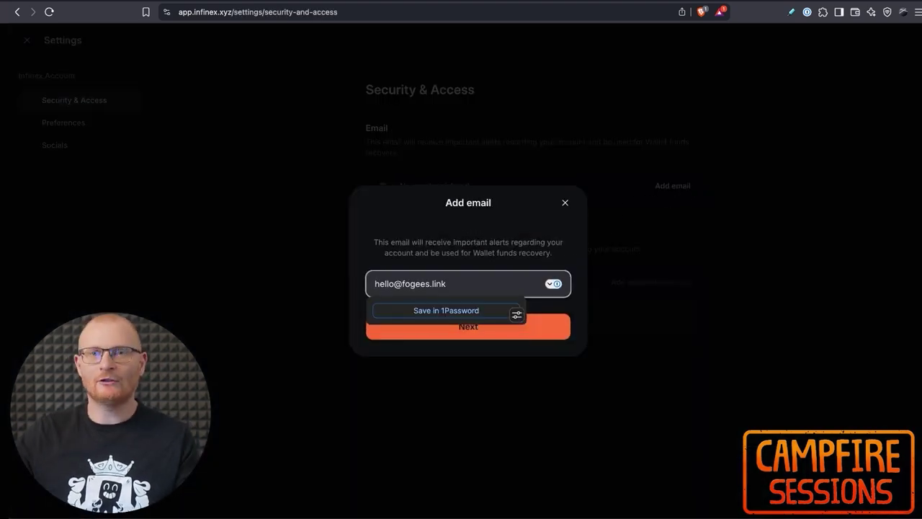
left_click(547, 335)
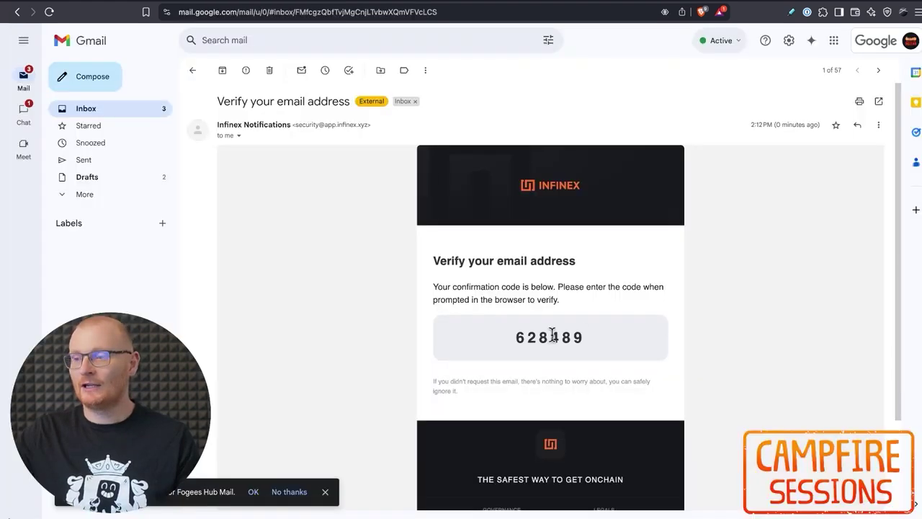
double_click(553, 335)
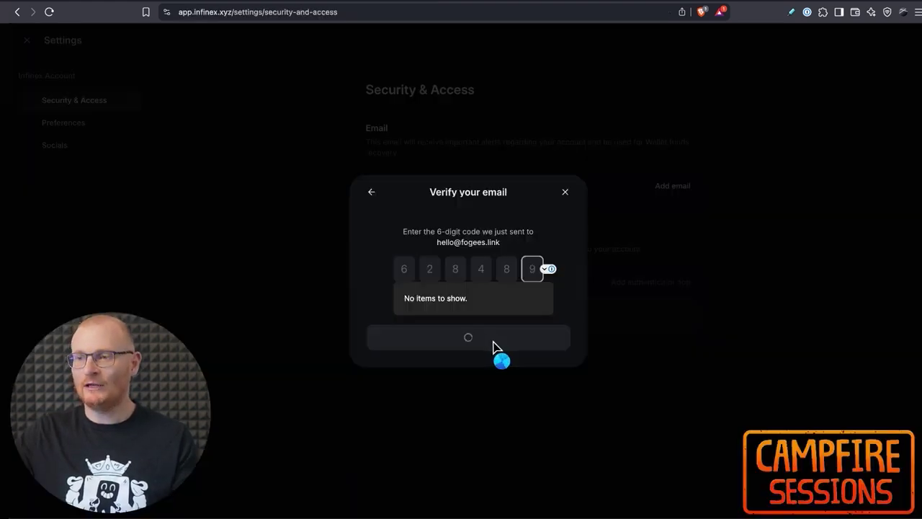
left_click(484, 326)
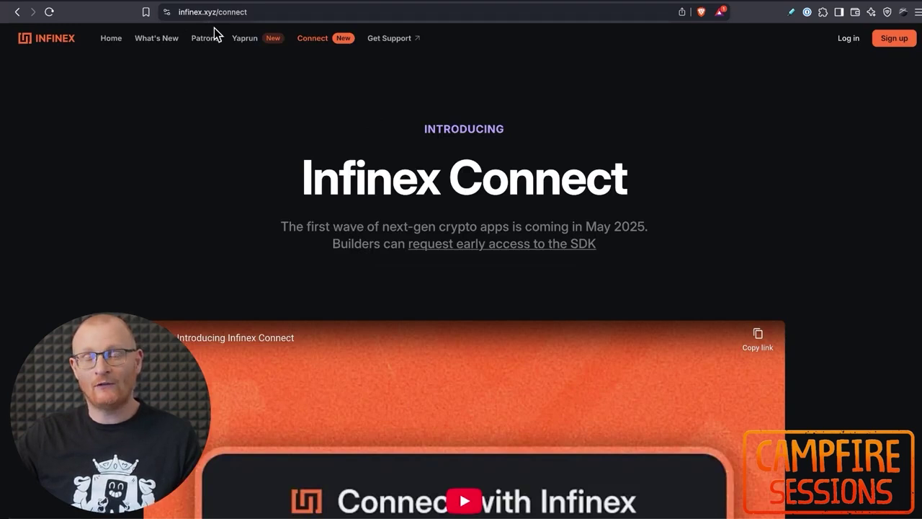
scroll(395, 126, "down", 3)
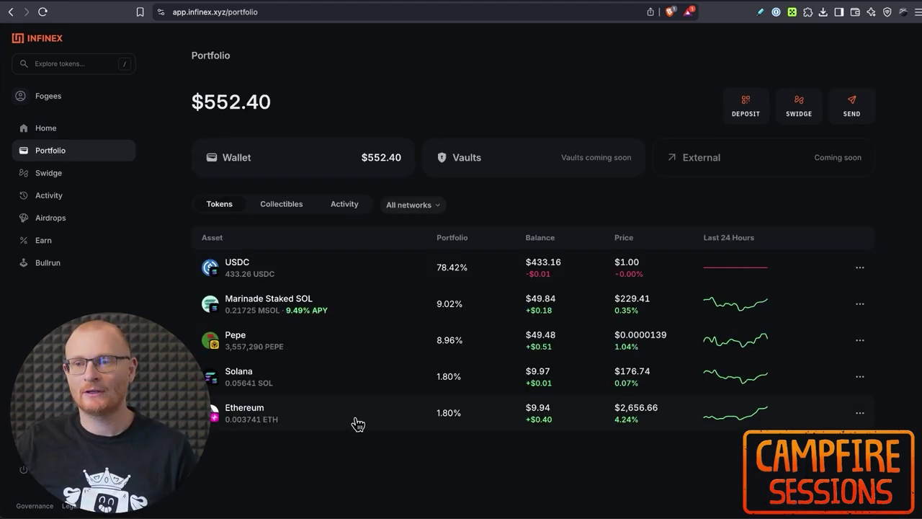
- Set up a swidge from USDC and search for "fart" to choose FARTCOIN on Solana as the asset to receive
left_click(59, 178)
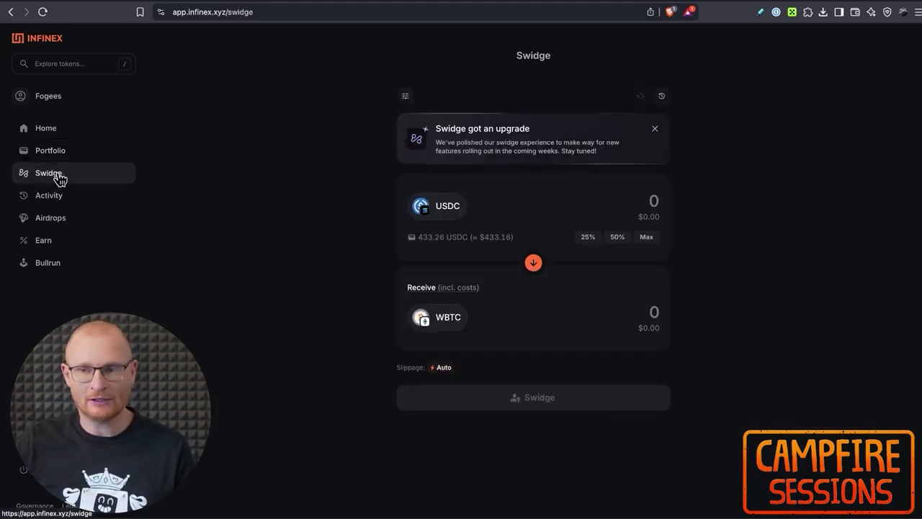
left_click(618, 200)
left_click(439, 322)
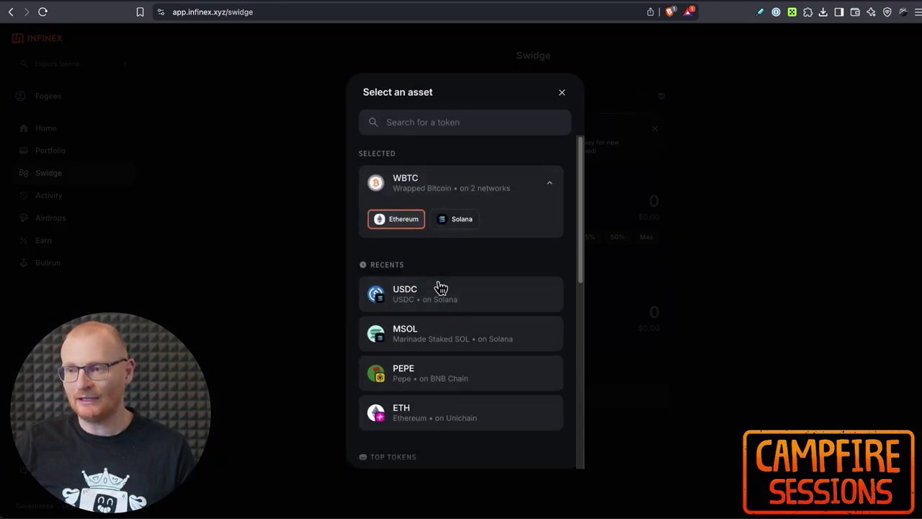
scroll(440, 292, "down", 6)
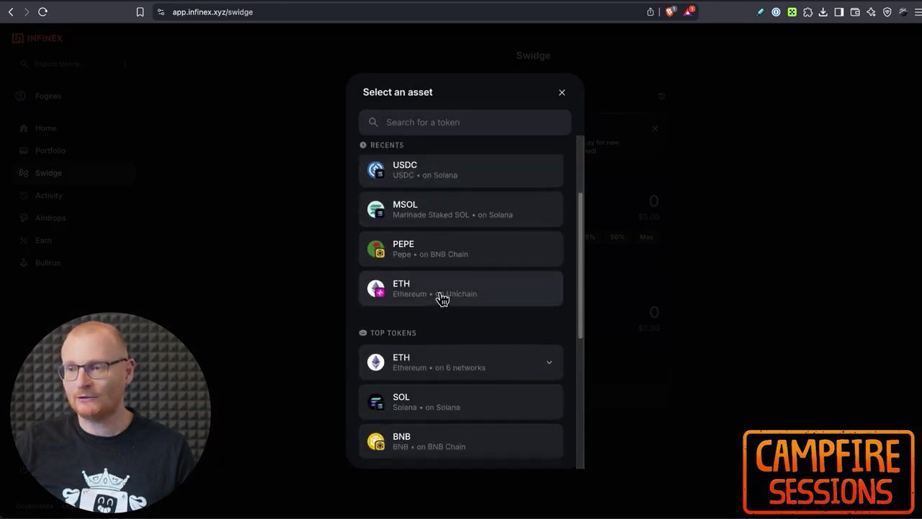
left_click(421, 124)
type("fart")
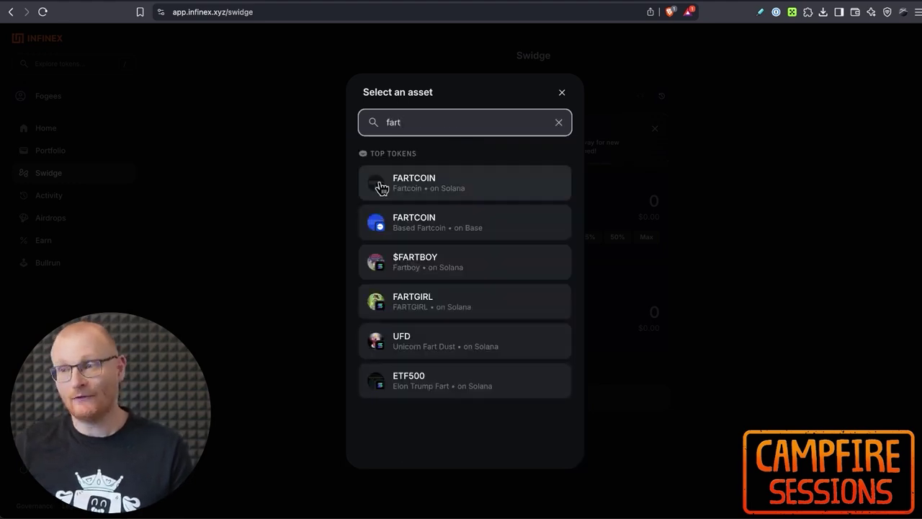
left_click(435, 183)
- Swidge 100 USDC to FARTCOIN, authorise the transaction with the passkey, and dismiss the confirmation
left_click(626, 199)
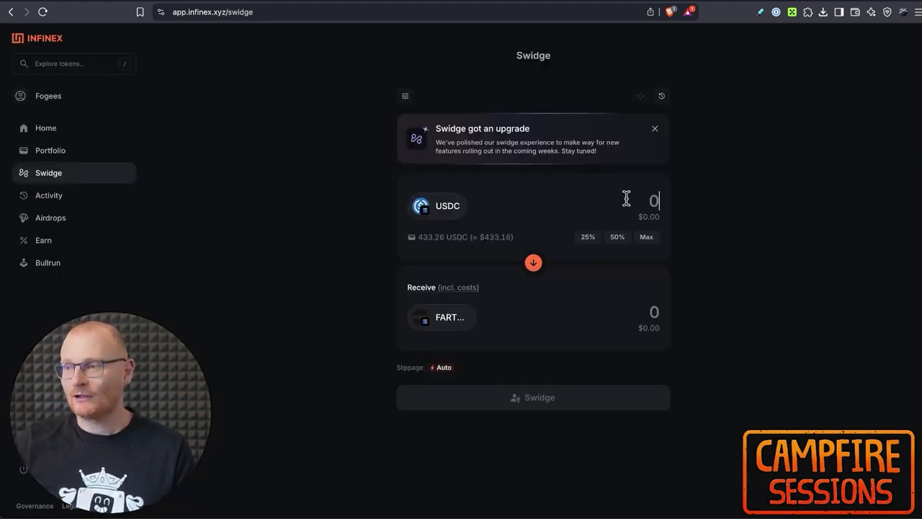
type("100")
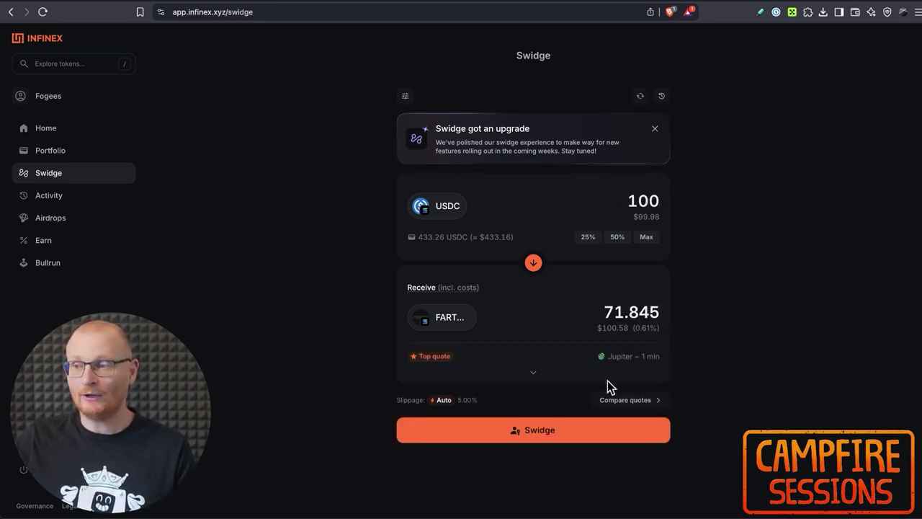
left_click(579, 431)
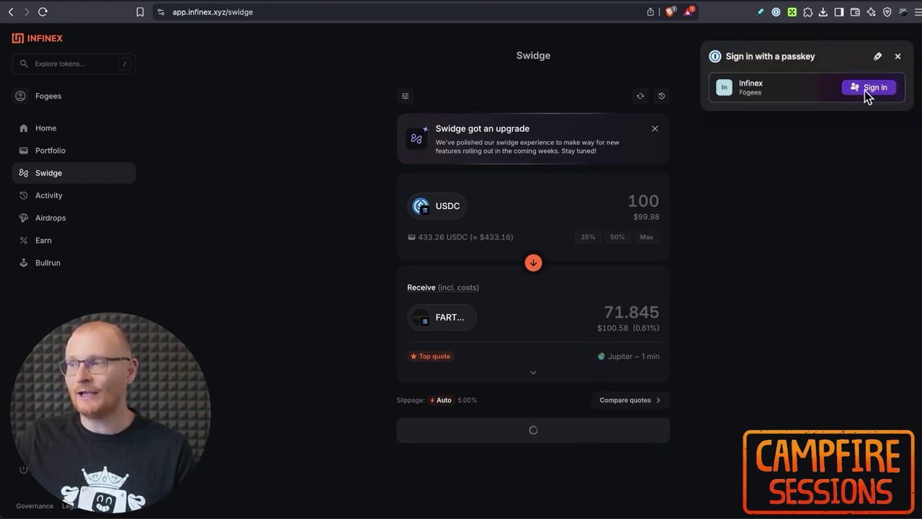
left_click(865, 89)
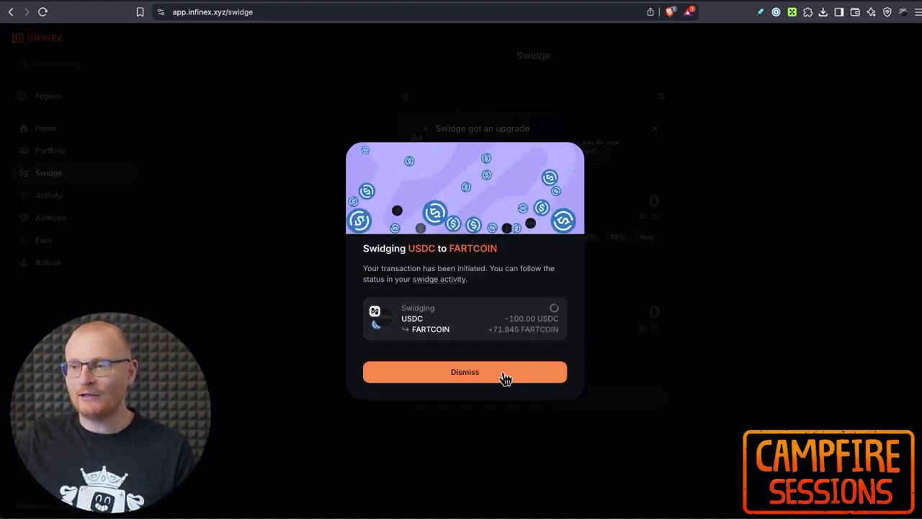
left_click(505, 372)
- Search for "pepe" and choose PEPE on the Ethereum network as the asset to receive
left_click(454, 325)
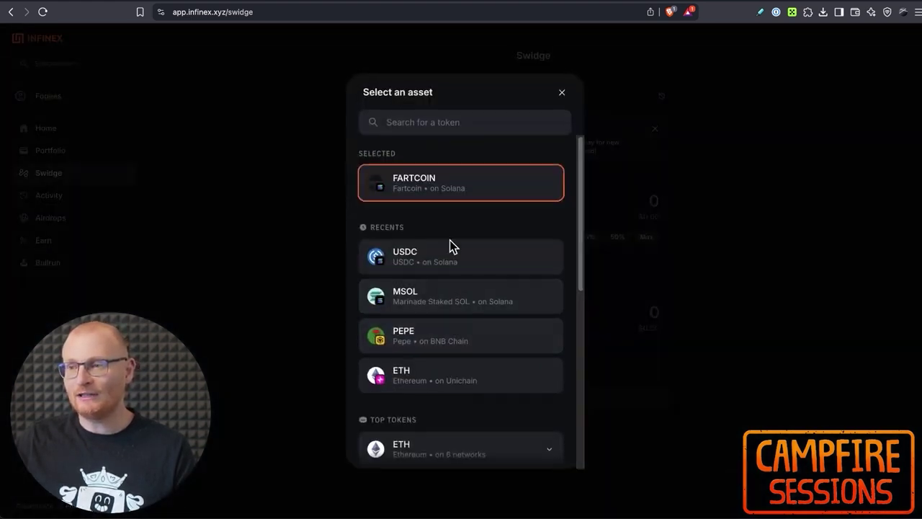
left_click(424, 123)
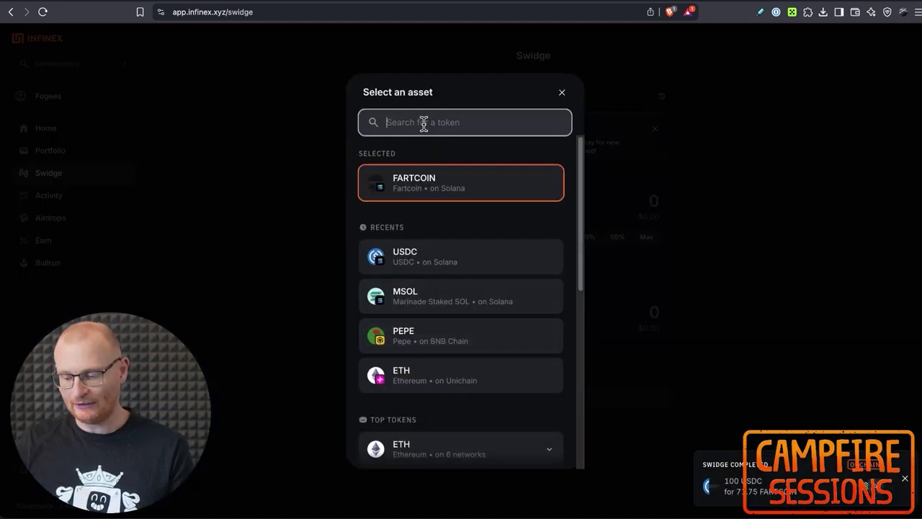
type("pepe")
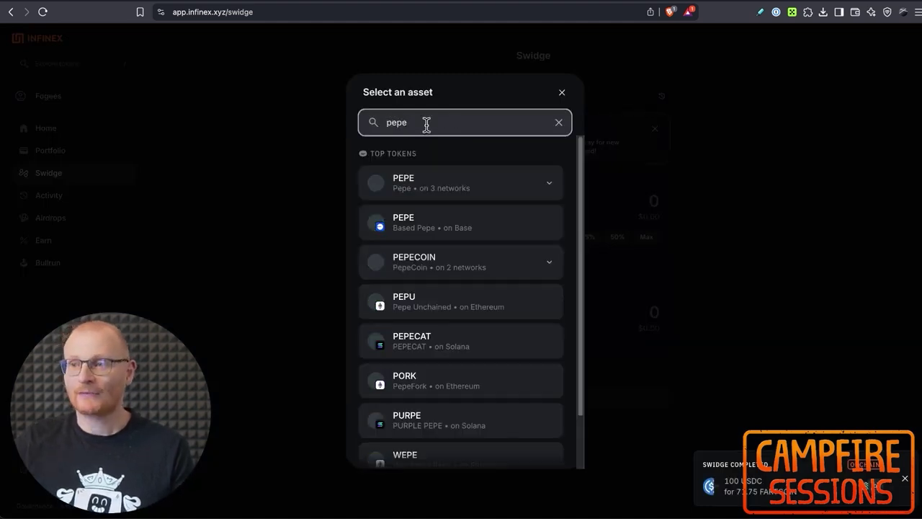
left_click(436, 192)
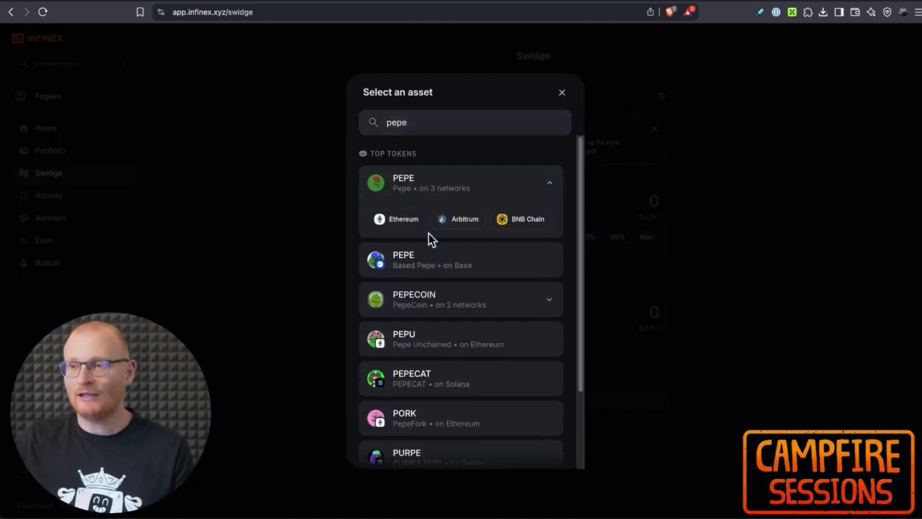
left_click(404, 220)
- Compare the USDC-to-PEPE swidge quotes for amounts of 100 and 10000 USDC
left_click(612, 202)
type("100")
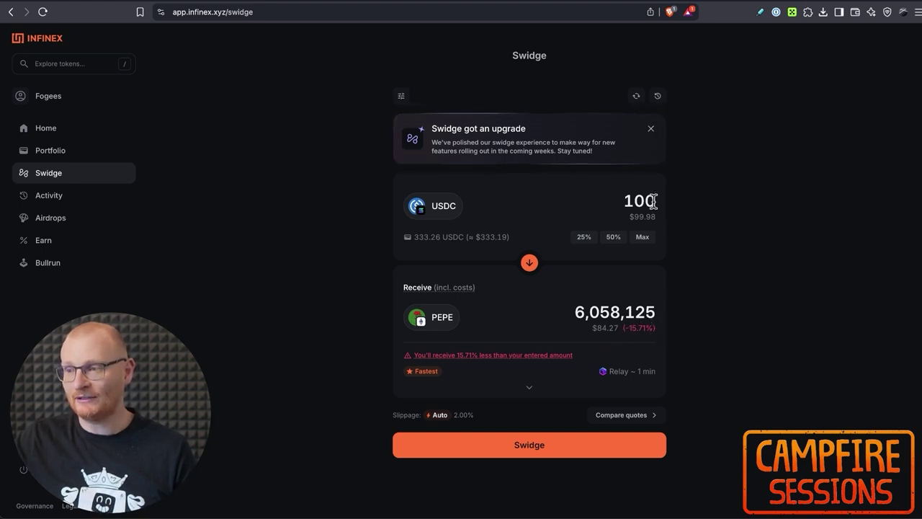
type("00")
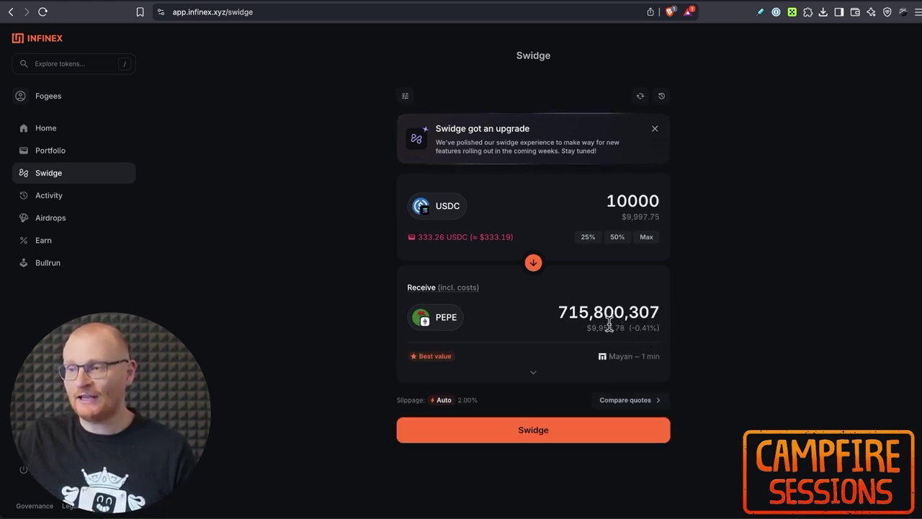
- Review the account's full activity history and view the Airdrops page
left_click(72, 200)
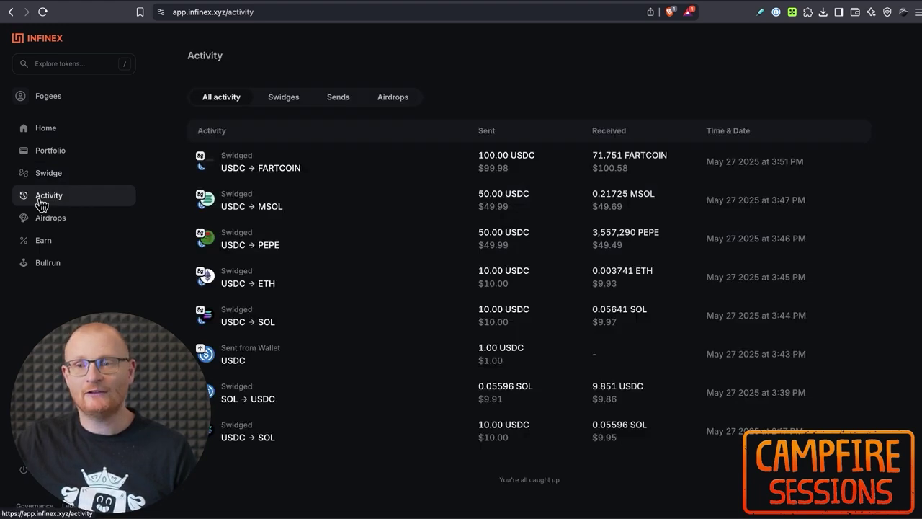
left_click(68, 226)
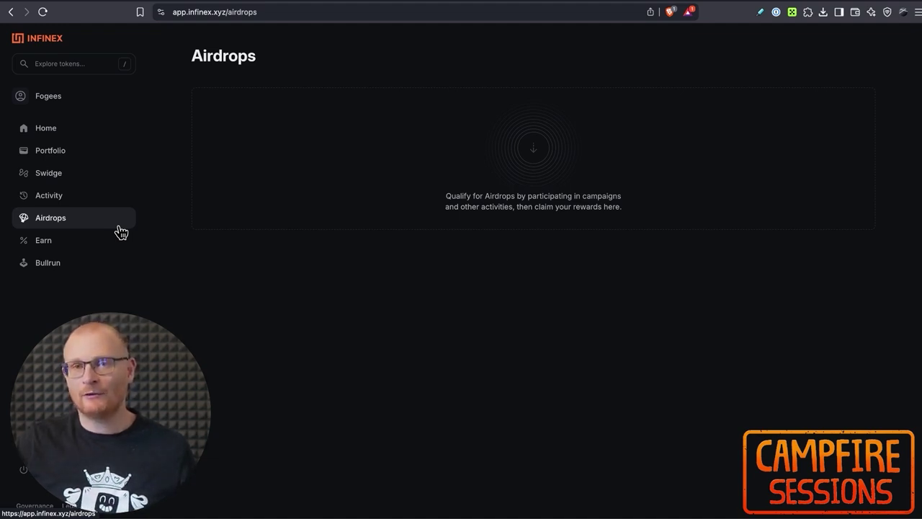
- Look through the Earn page, examining the current earning position and the APYs of the liquid staking opportunities
left_click(78, 243)
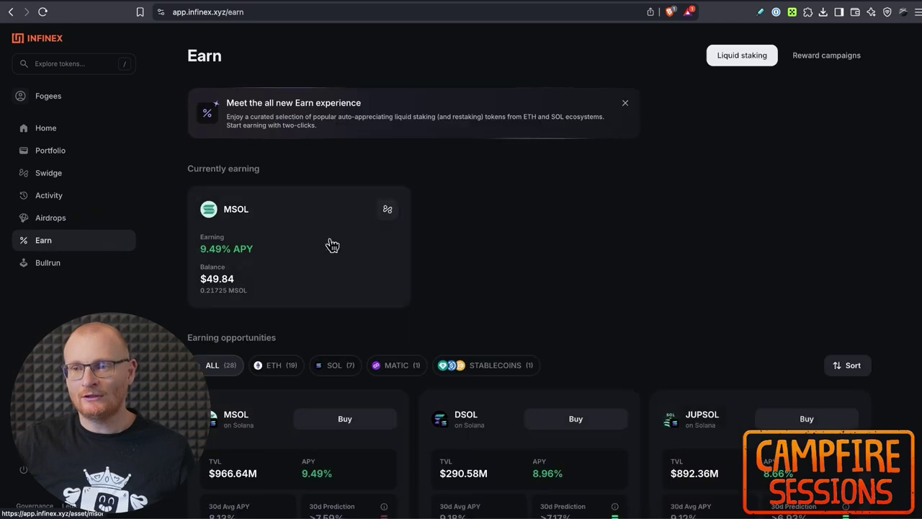
scroll(359, 287, "down", 5)
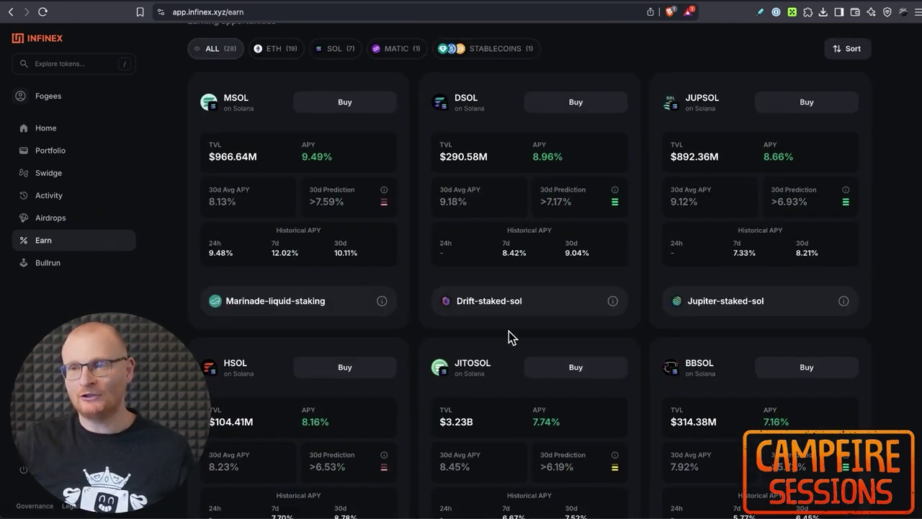
scroll(513, 334, "up", 2)
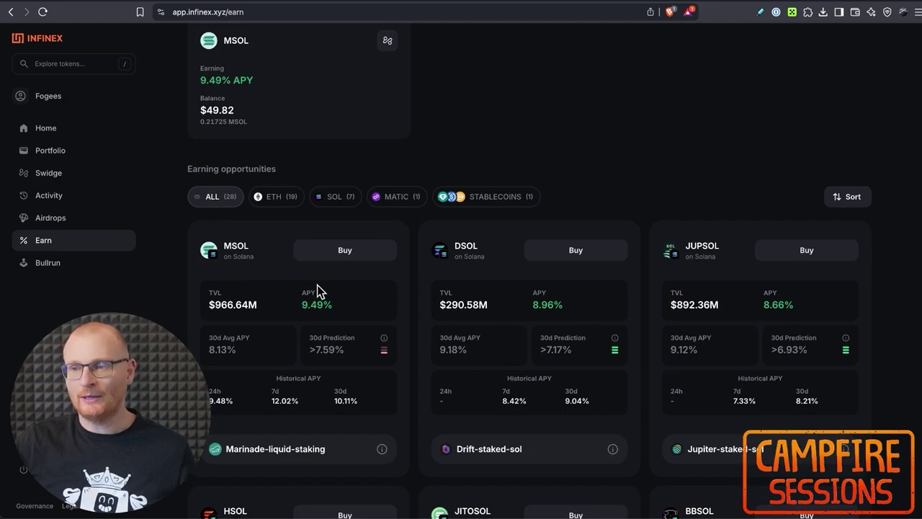
scroll(328, 285, "down", 15)
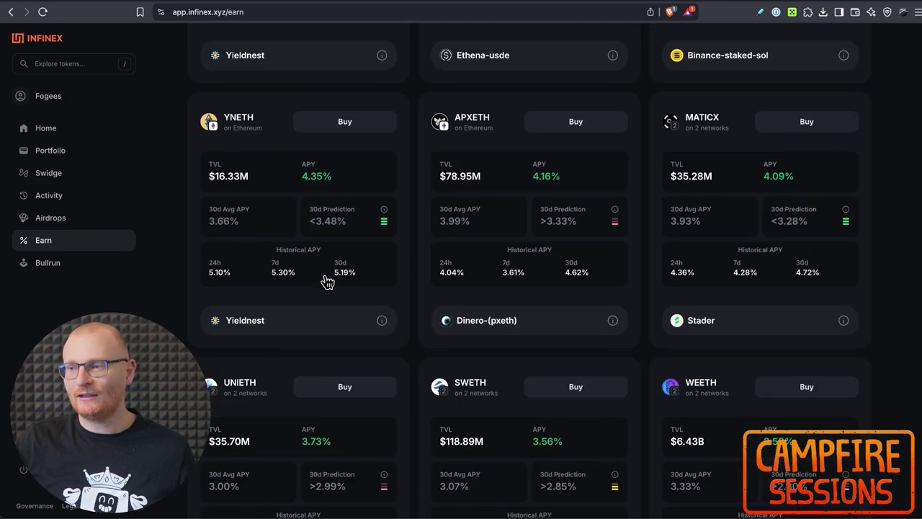
scroll(322, 271, "down", 1)
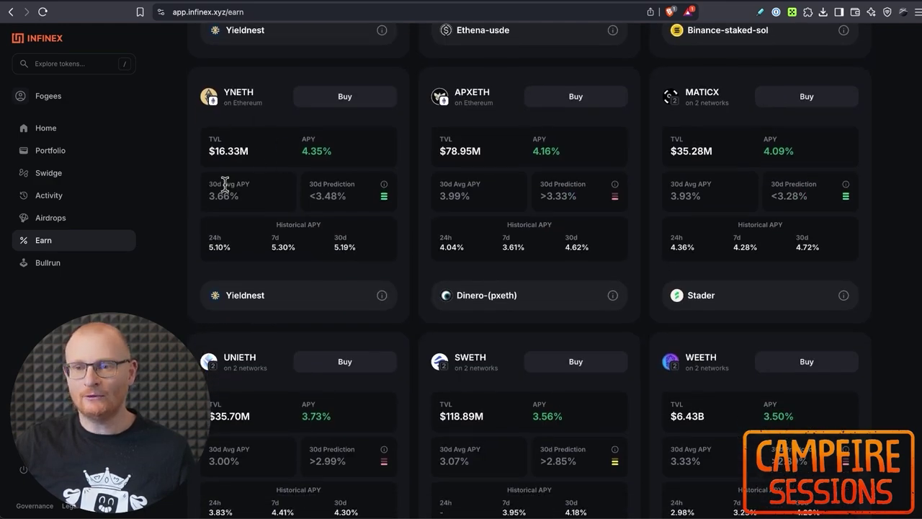
- Set the hand for the next Bullrun round to the top 24-hour cards: ETH, STETH, BNB, TON and DOGE
left_click(69, 267)
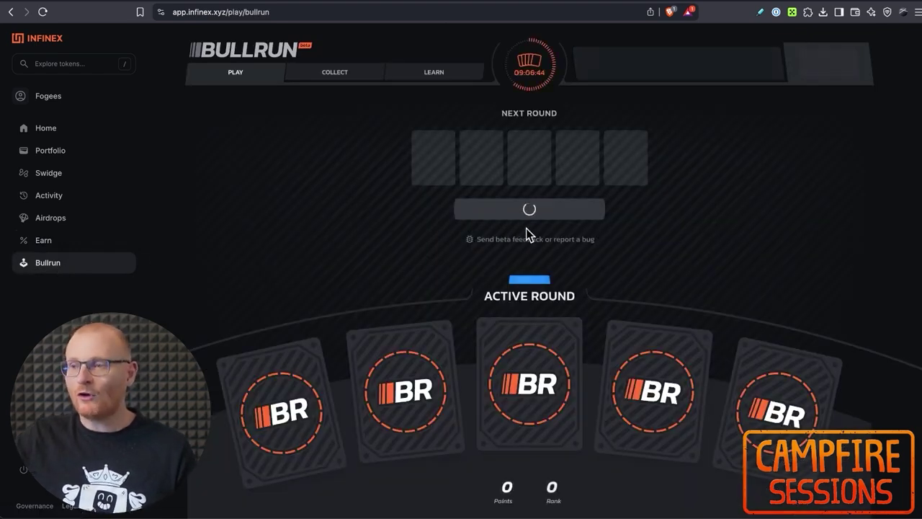
left_click(525, 274)
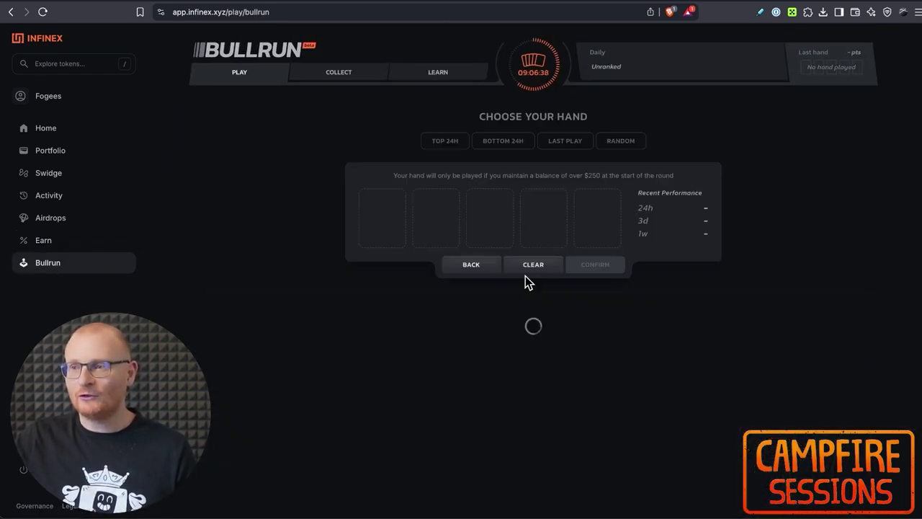
scroll(599, 297, "down", 3)
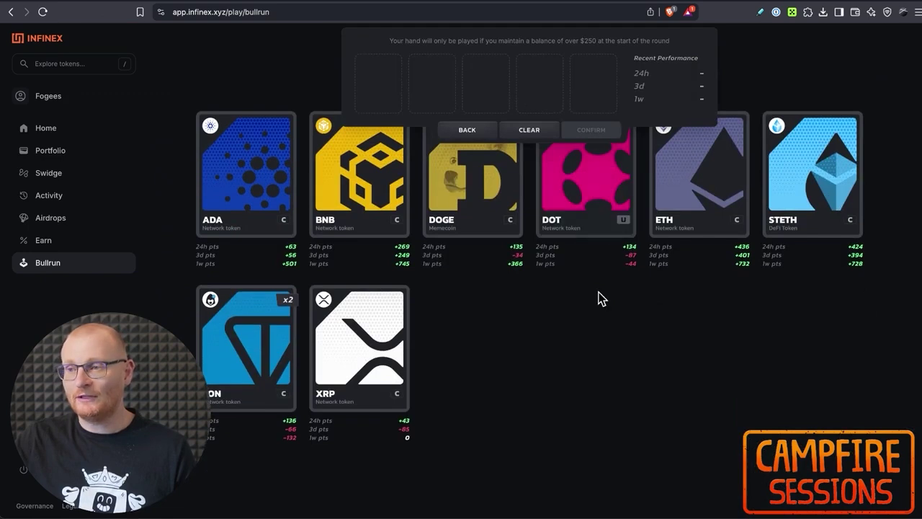
scroll(613, 318, "up", 1)
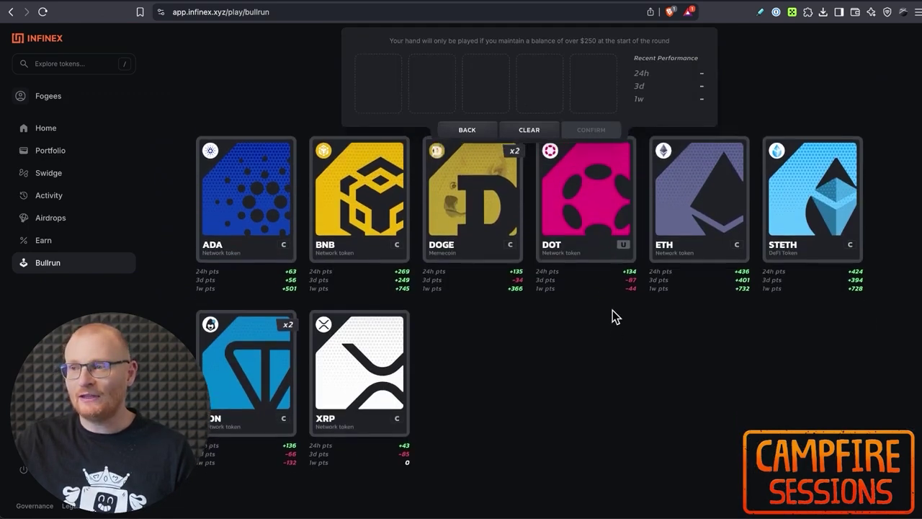
mouse_move(661, 256)
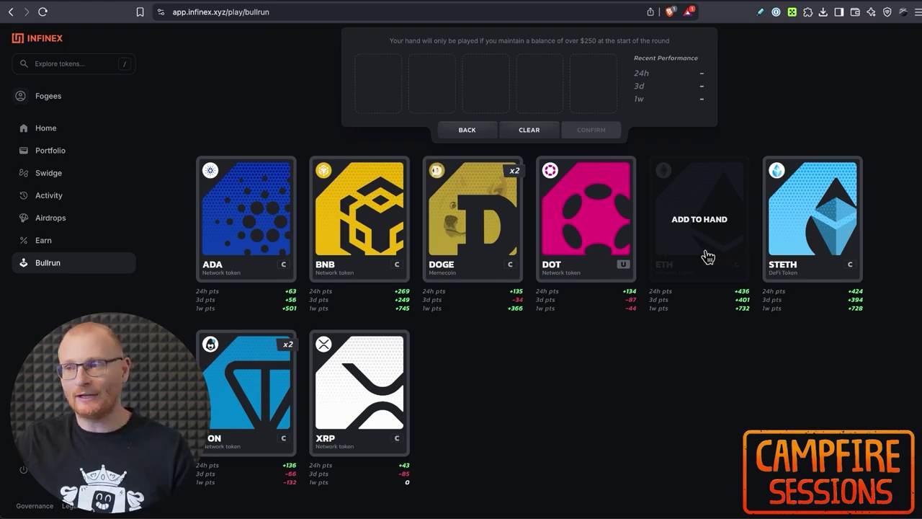
scroll(703, 257, "up", 3)
left_click(624, 144)
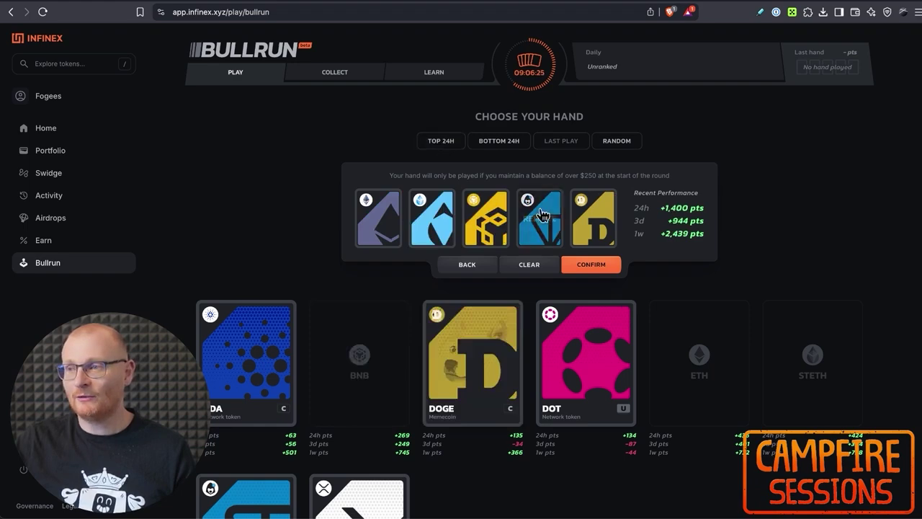
left_click(593, 265)
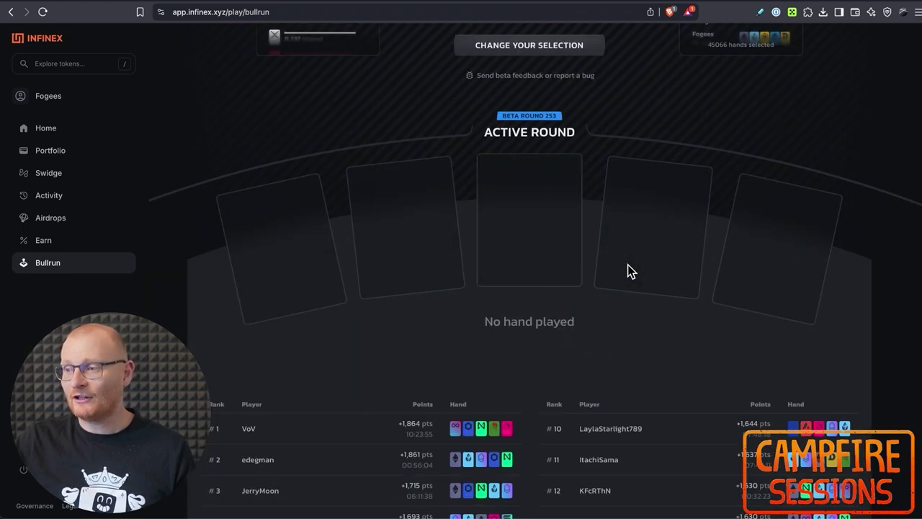
- Look through the Bullrun active round leaderboard and the rankings of the previous beta rounds
scroll(627, 265, "down", 10)
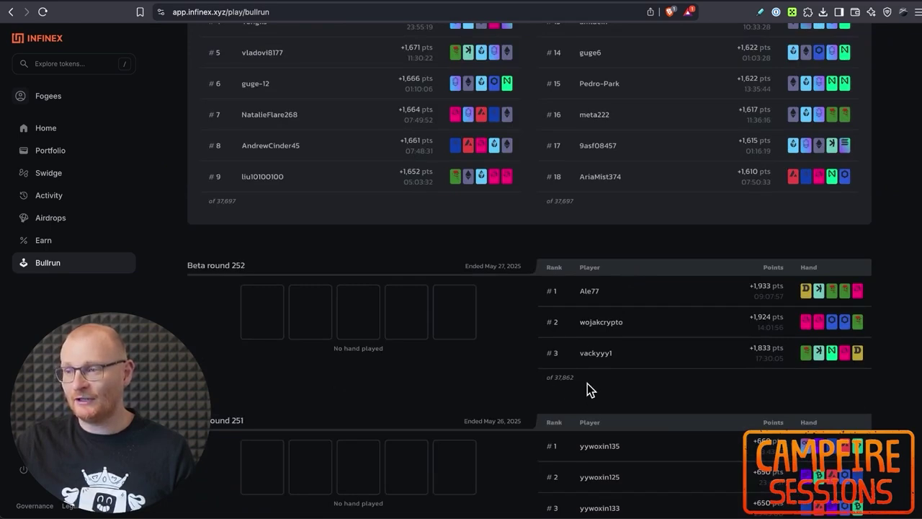
scroll(587, 384, "down", 4)
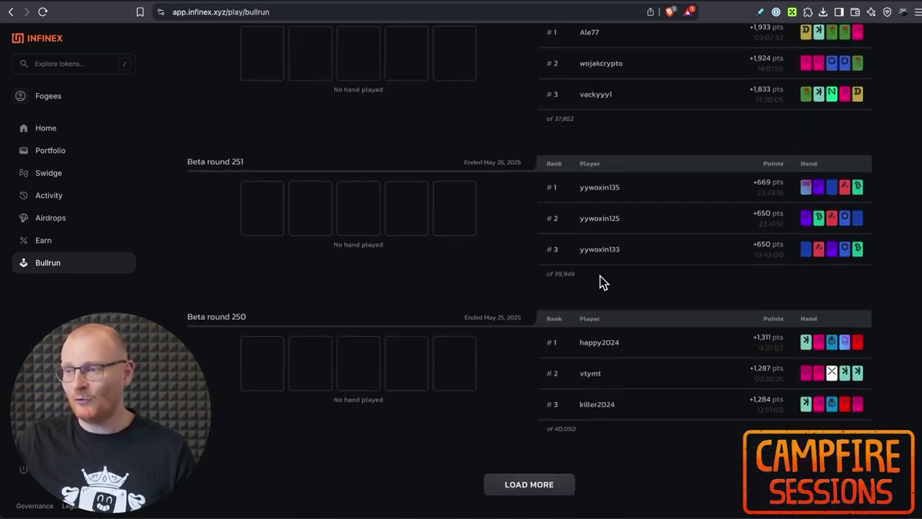
left_click(573, 303)
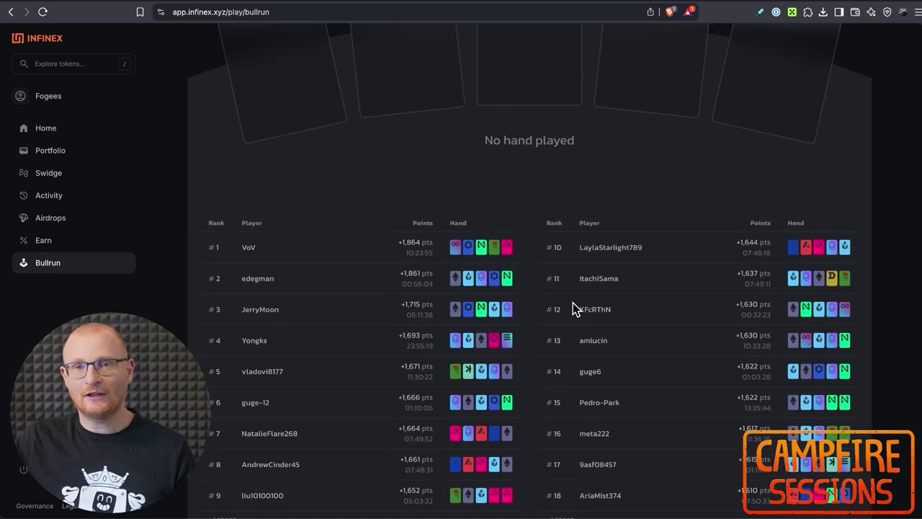
scroll(573, 302, "up", 5)
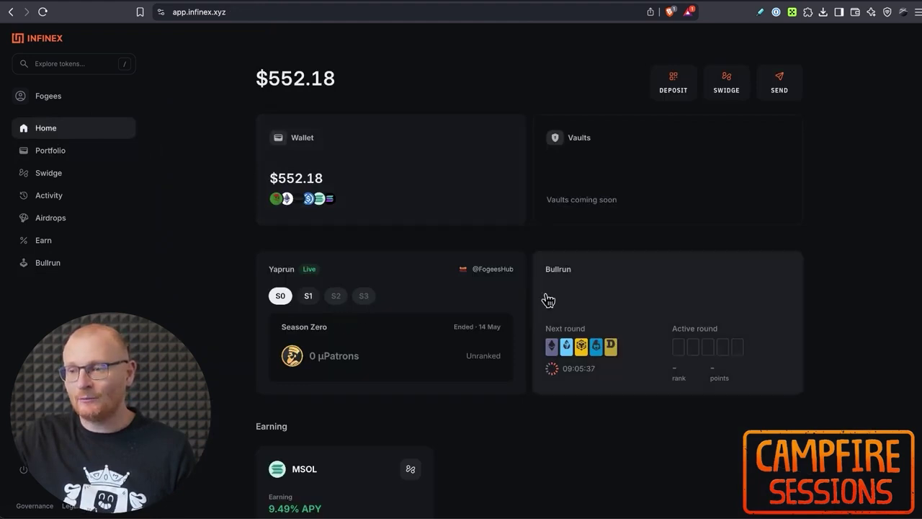
- Review the account overview on the Home page and view the Vaults page
scroll(428, 366, "down", 3)
scroll(367, 372, "up", 3)
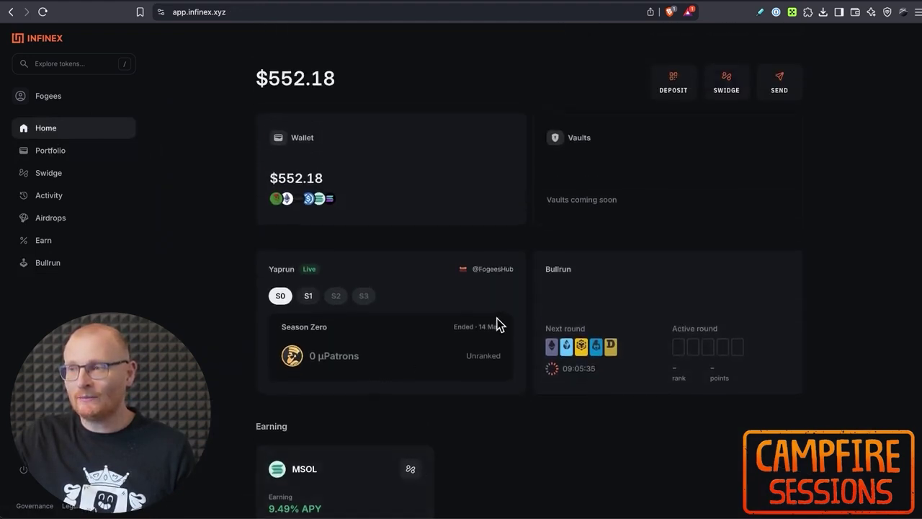
left_click(632, 173)
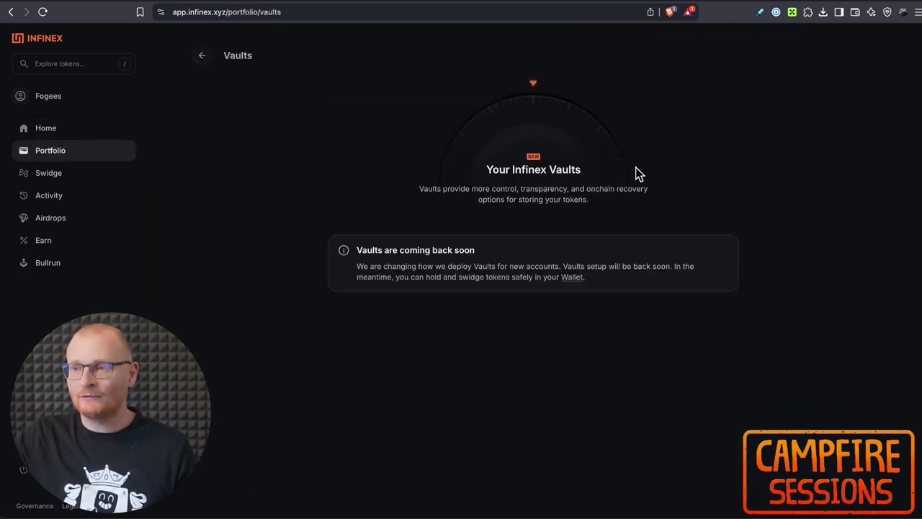